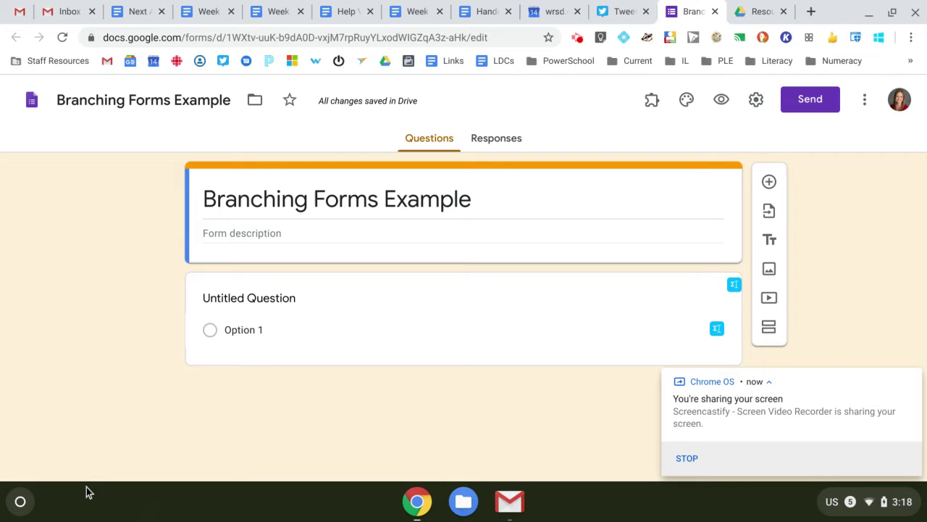
- Title the first question 'Clarifying Question 1' and keep it as Multiple choice
{"action": "left_click", "coordinate": [275, 306]}
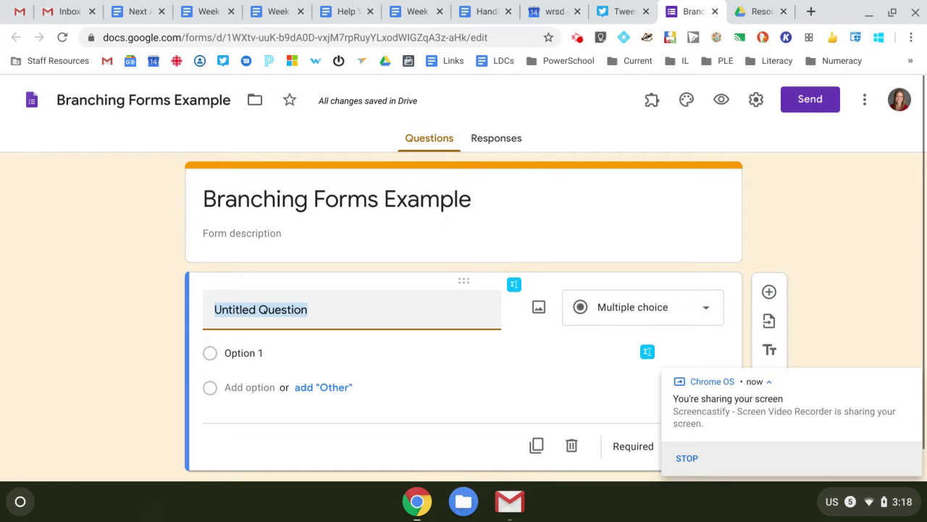
{"action": "type", "text": "T"}
{"action": "key", "text": "BackSpace"}
{"action": "type", "text": "Ca"}
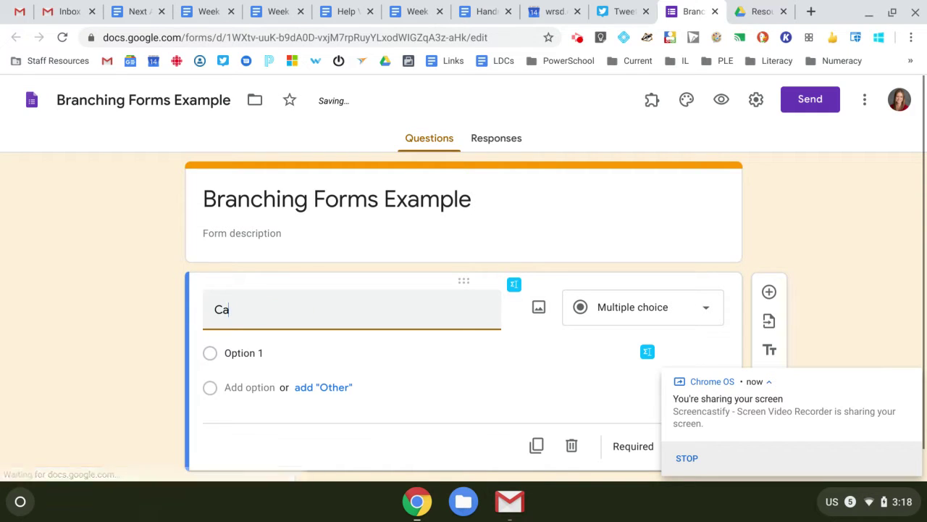
{"action": "key", "text": "BackSpace"}
{"action": "type", "text": "larifyin"}
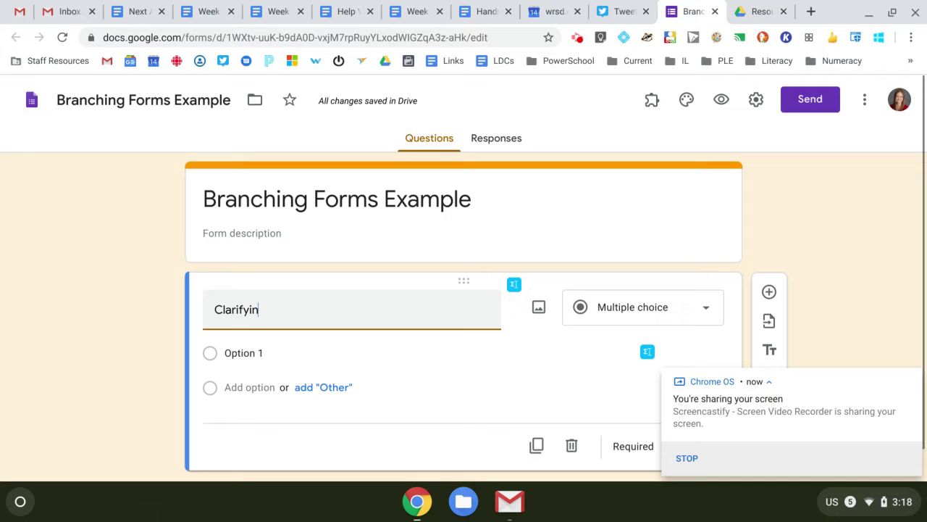
{"action": "type", "text": "g Questio"}
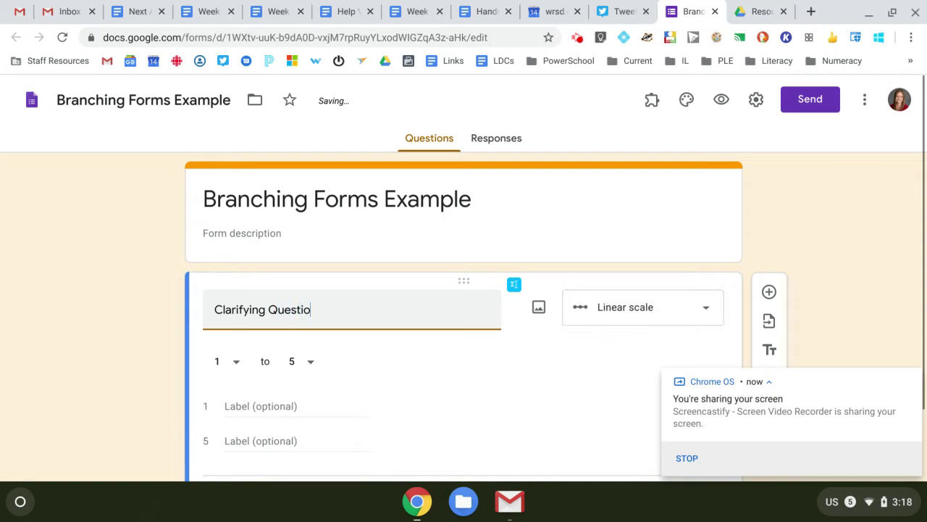
{"action": "type", "text": "n 1"}
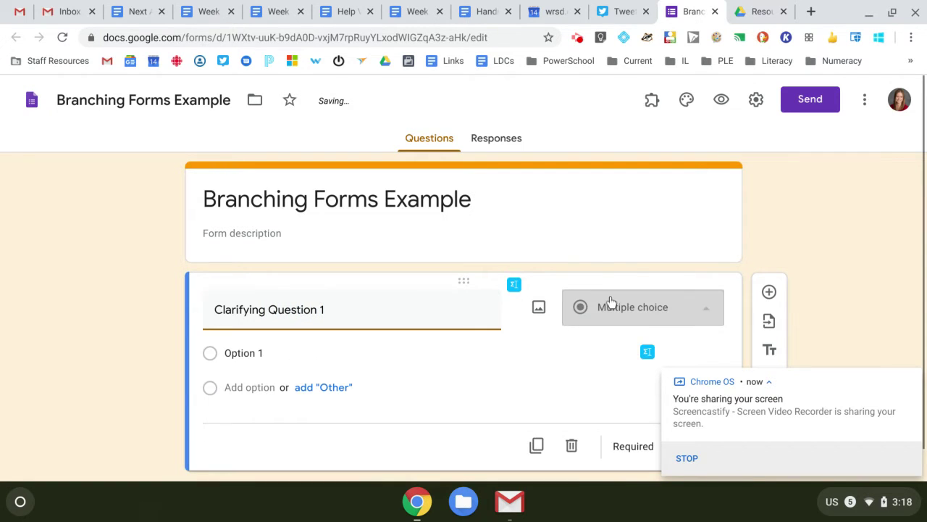
{"action": "left_click", "coordinate": [611, 301]}
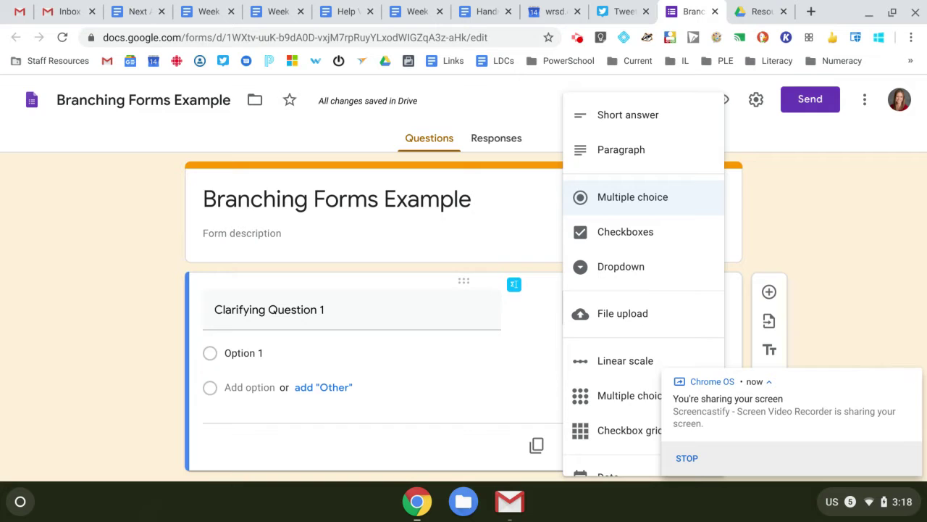
{"action": "left_click", "coordinate": [913, 380]}
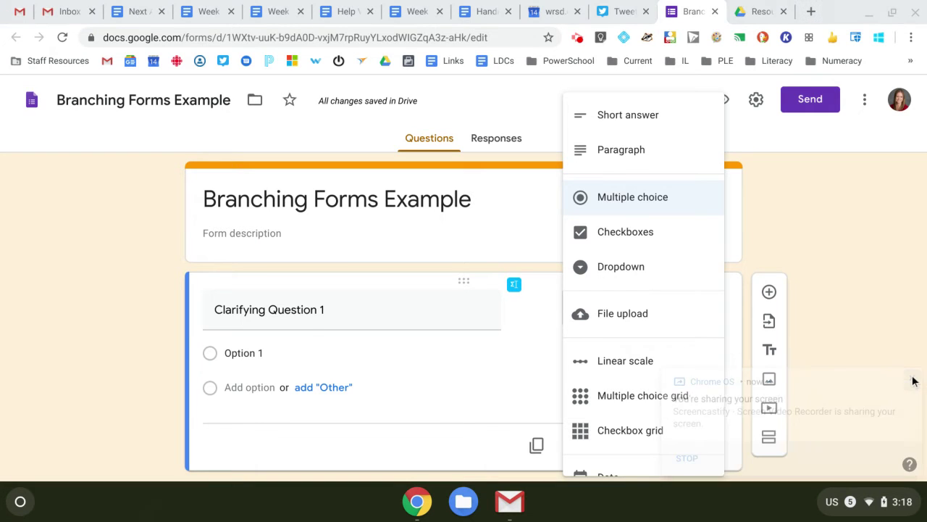
{"action": "left_click", "coordinate": [632, 197]}
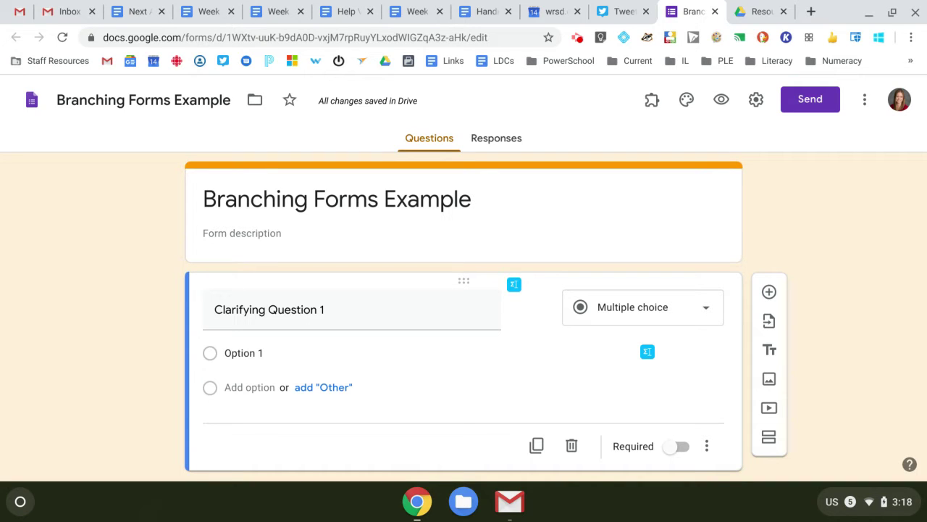
- Replace 'Clarifying' with 'Dividing' in the question title
{"action": "left_click", "coordinate": [265, 310]}
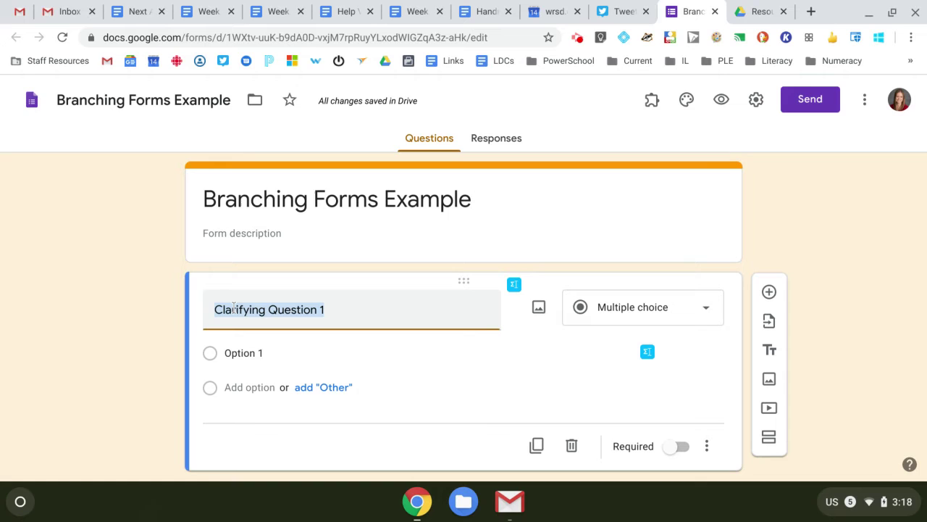
{"action": "left_click", "coordinate": [215, 307]}
{"action": "left_click_drag", "start_coordinate": [265, 309], "coordinate": [215, 309]}
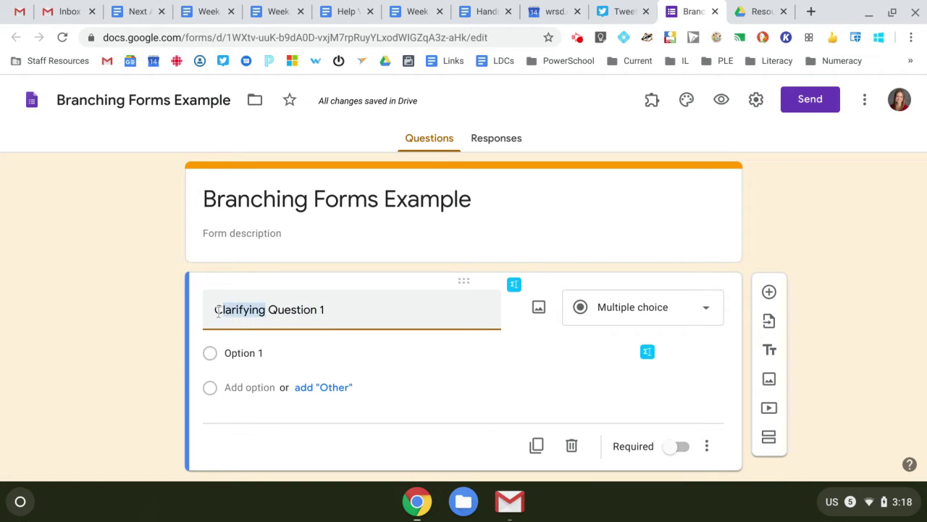
{"action": "type", "text": "Dividing"}
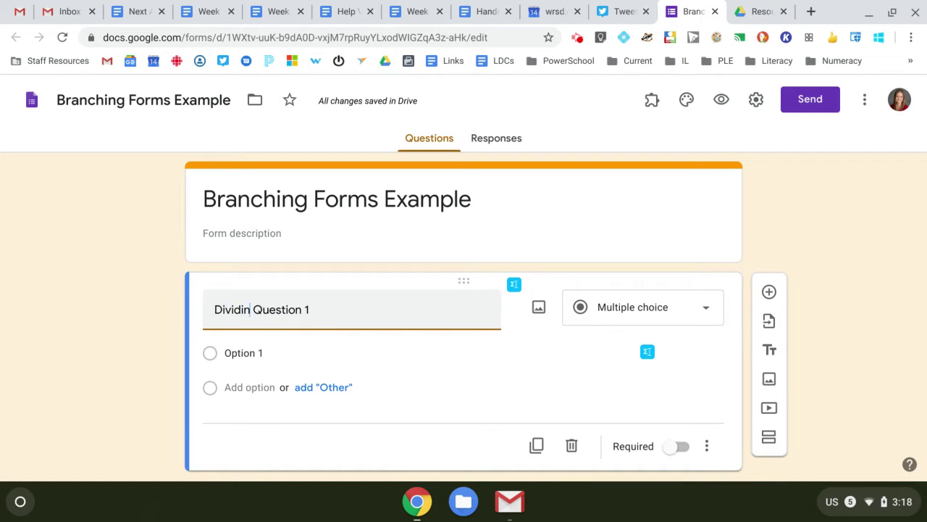
- Enter the answer options 'They Know it' and 'They don't know it'
{"action": "left_click", "coordinate": [259, 355]}
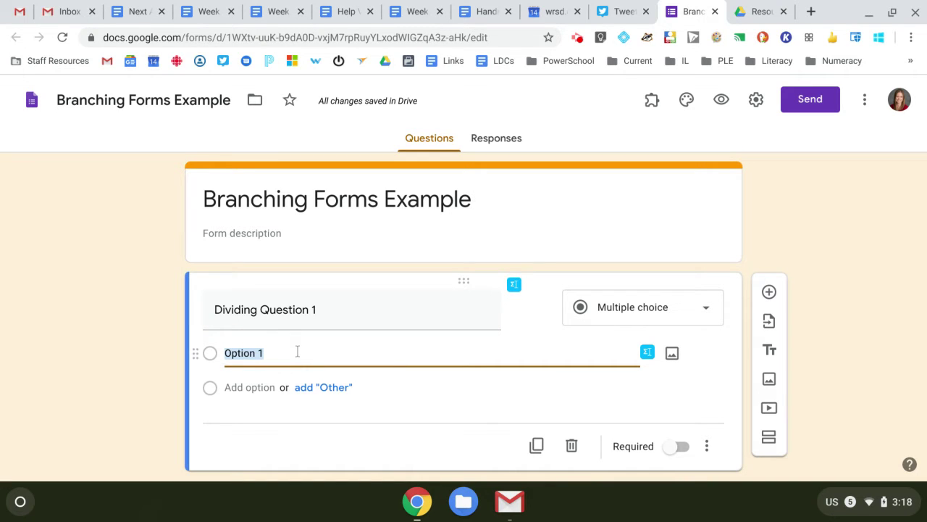
{"action": "type", "text": "They "}
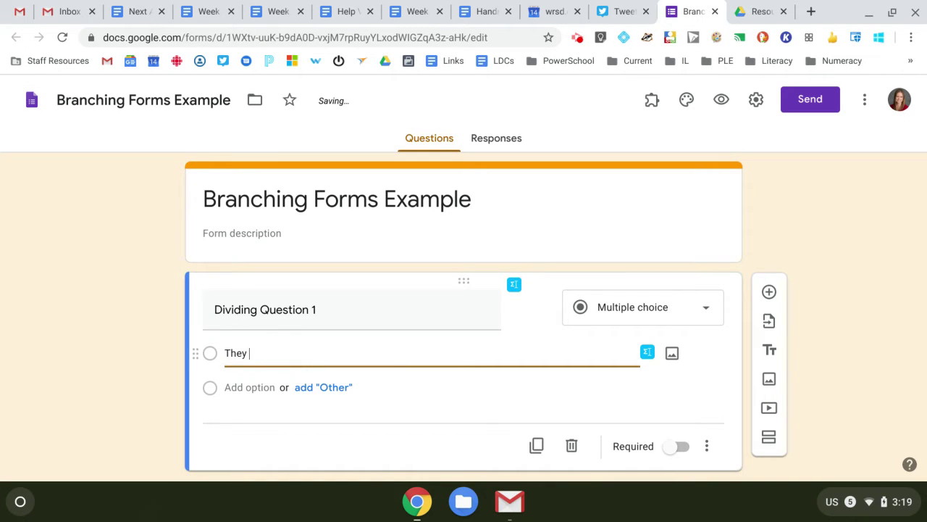
{"action": "type", "text": "Know I"}
{"action": "key", "text": "BackSpace"}
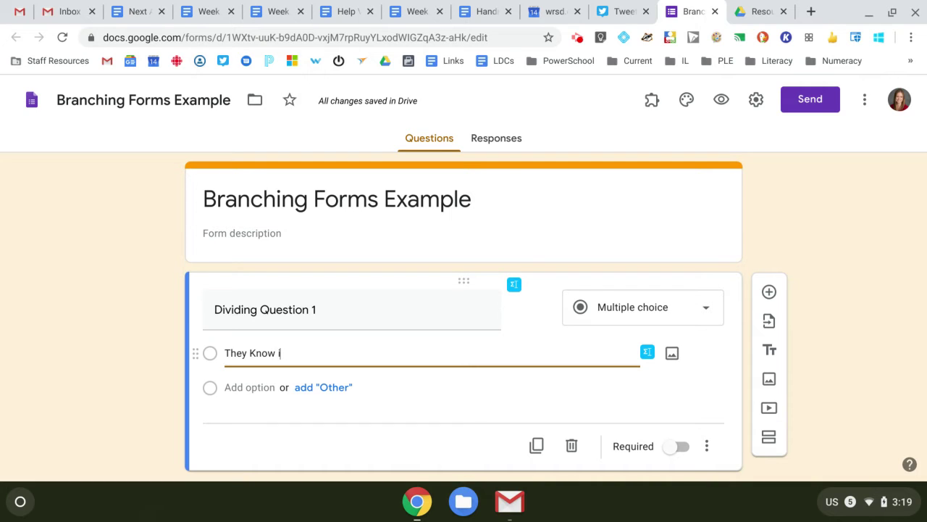
{"action": "key", "text": "Return"}
{"action": "type", "text": "Th"}
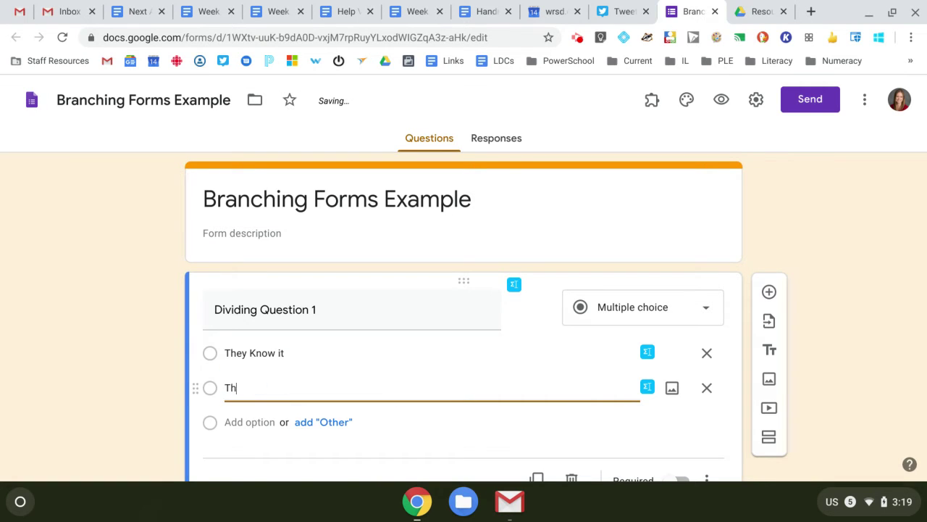
{"action": "type", "text": "ey don't know it"}
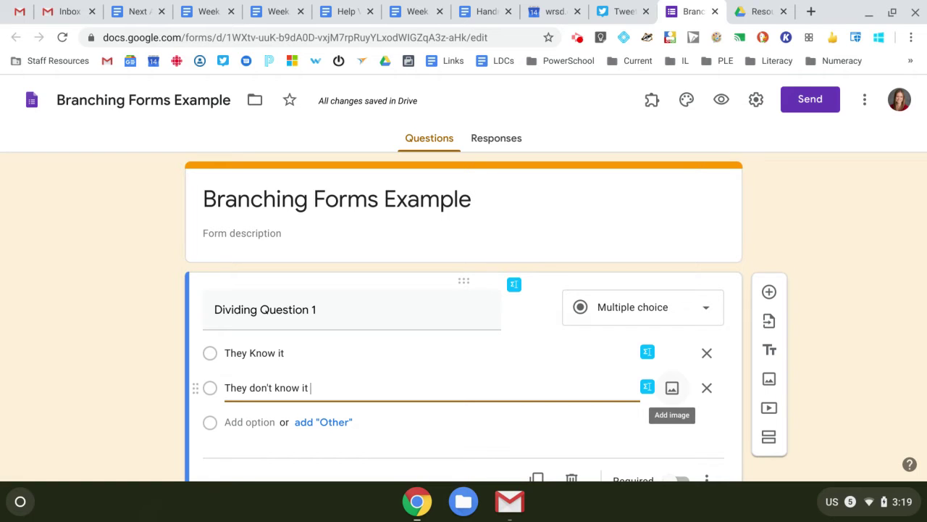
{"action": "scroll", "coordinate": [672, 399], "scroll_direction": "down", "scroll_amount": 1}
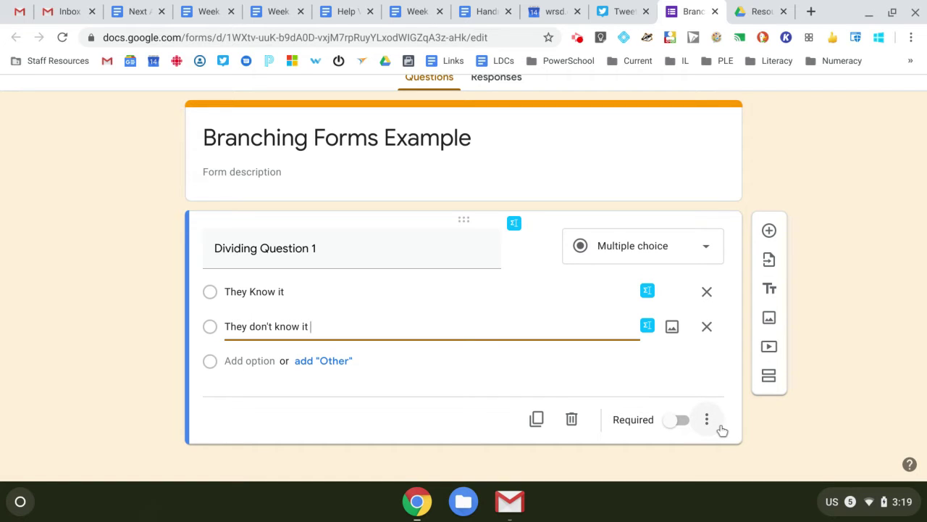
- Turn on 'Go to section based on answer' and add a section titled 'They Knew it!'
{"action": "left_click", "coordinate": [720, 428]}
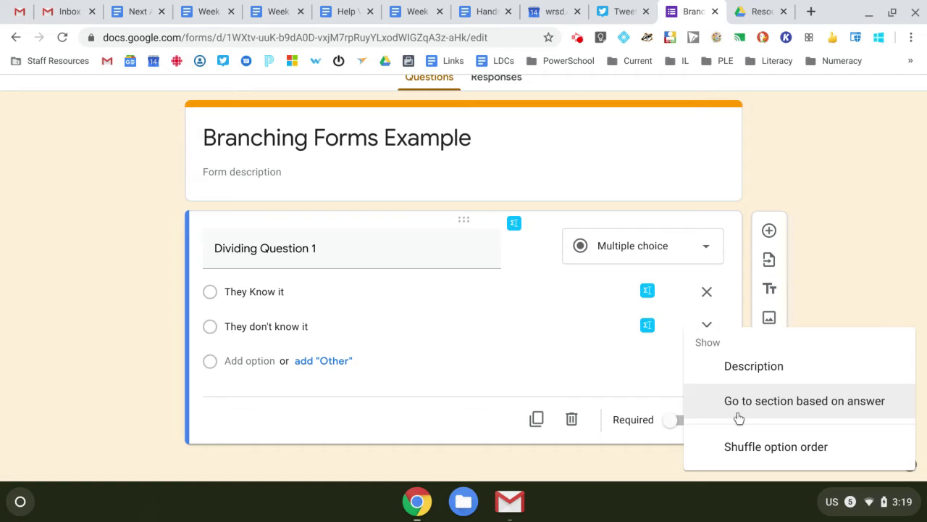
{"action": "left_click", "coordinate": [737, 418]}
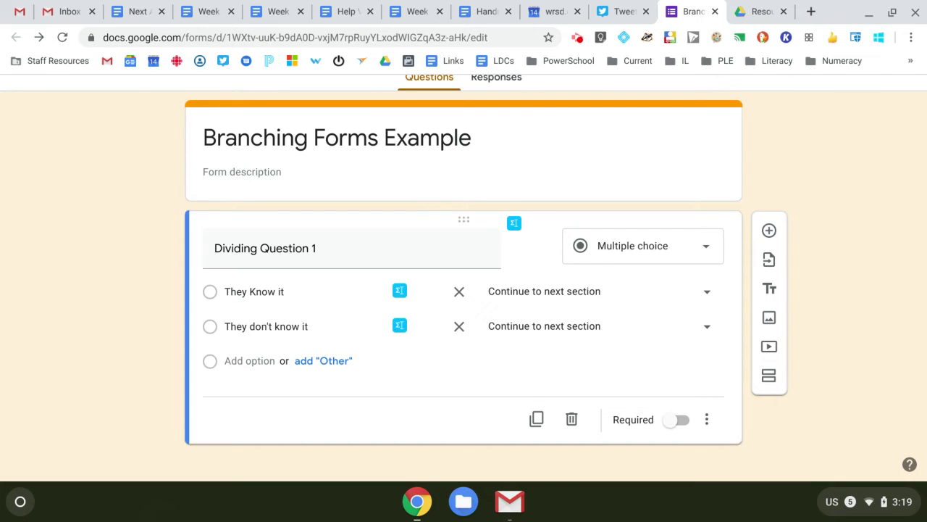
{"action": "scroll", "coordinate": [832, 379], "scroll_direction": "down", "scroll_amount": 1}
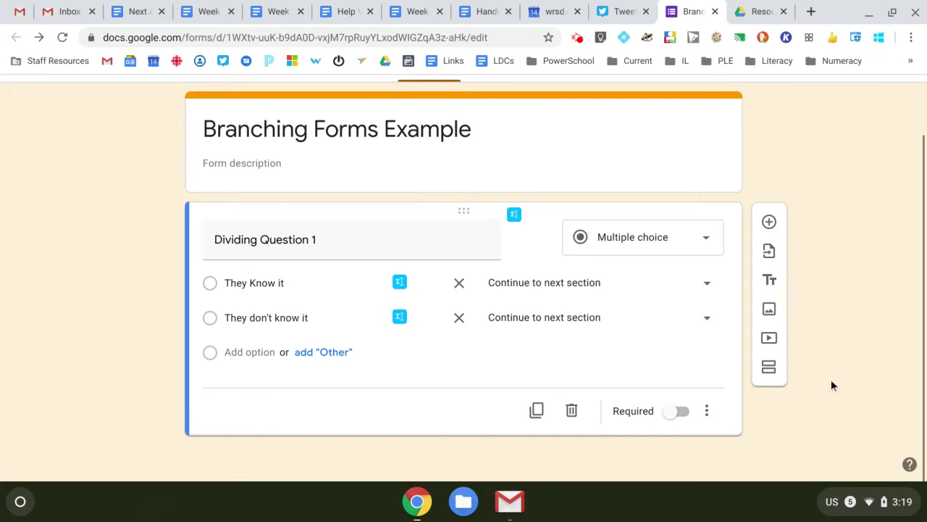
{"action": "left_click", "coordinate": [770, 369]}
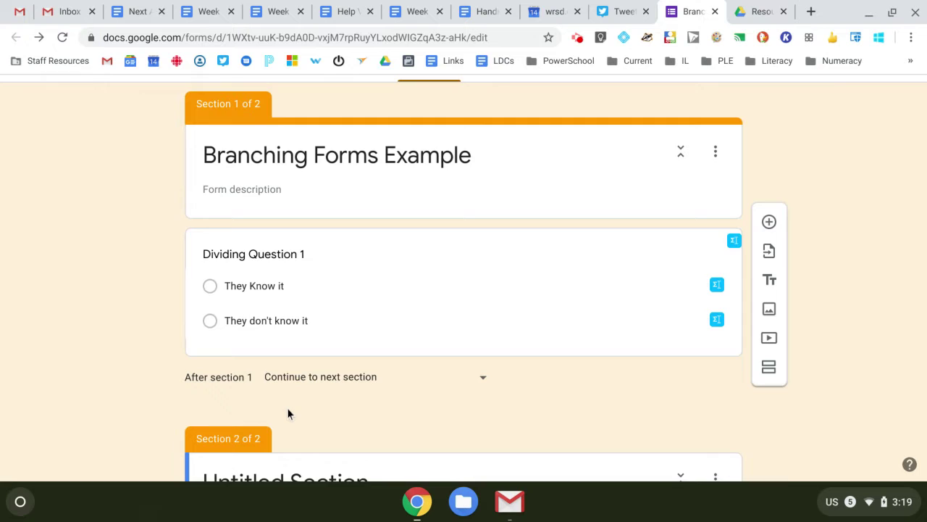
{"action": "scroll", "coordinate": [287, 407], "scroll_direction": "down", "scroll_amount": 2}
{"action": "left_click", "coordinate": [298, 371]}
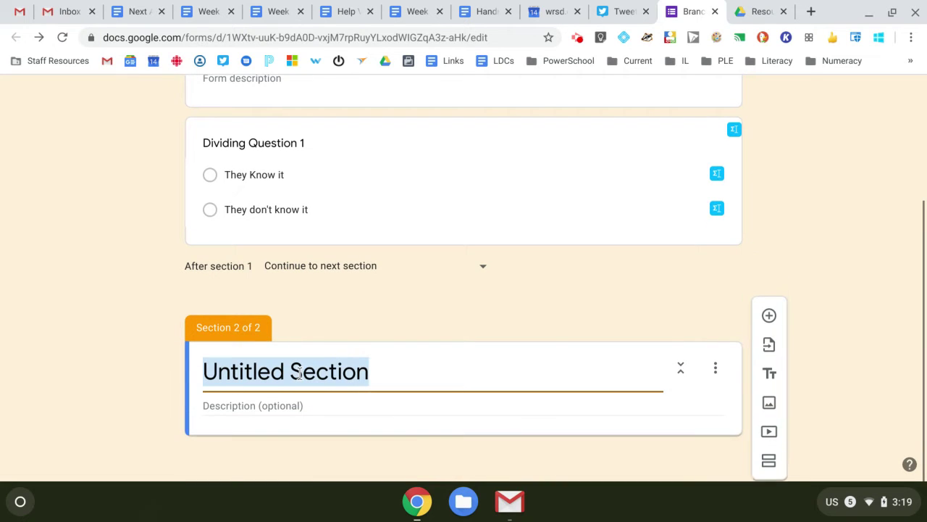
{"action": "type", "text": "They Kn"}
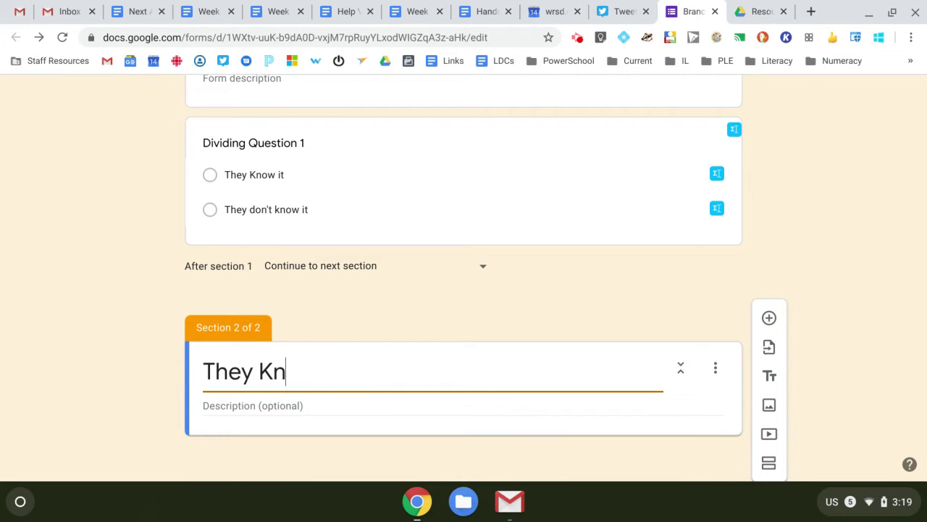
{"action": "type", "text": "ew it!"}
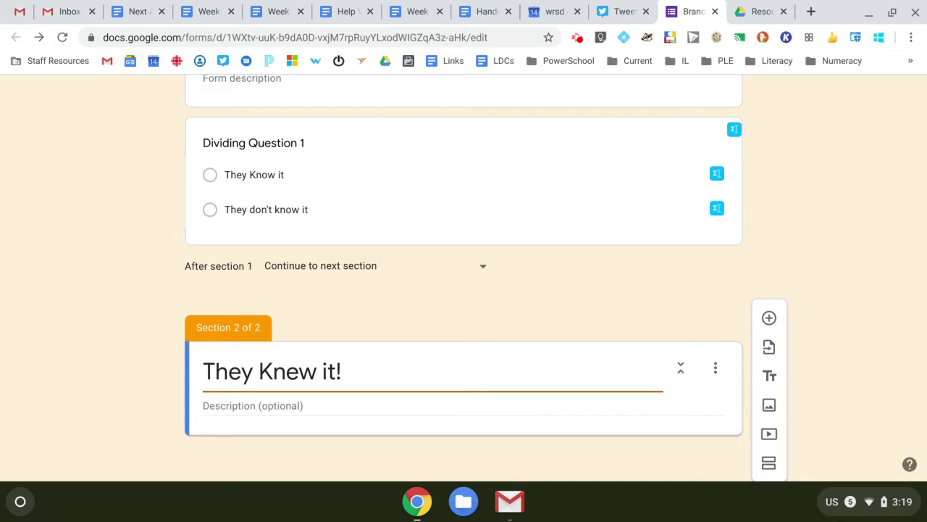
- Add a third section titled 'They Didn't Know it!'
{"action": "left_click", "coordinate": [771, 464]}
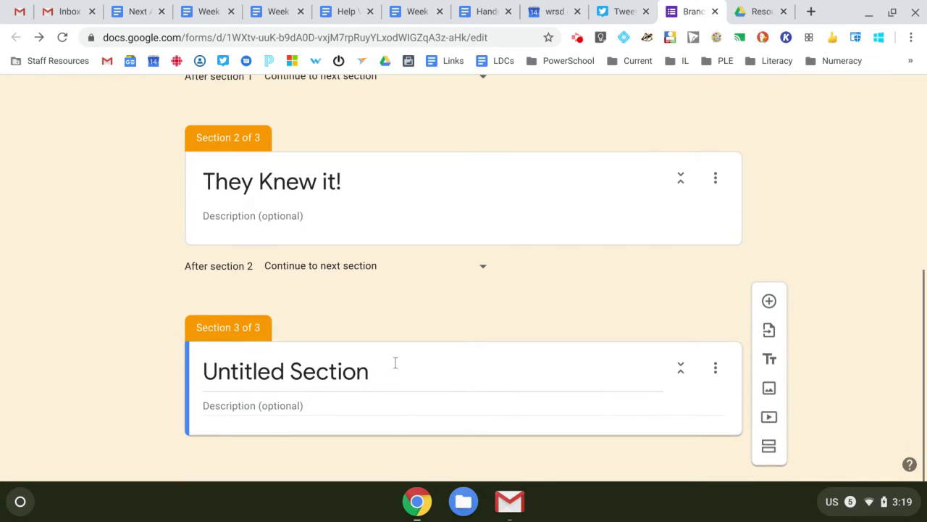
{"action": "type", "text": "They D"}
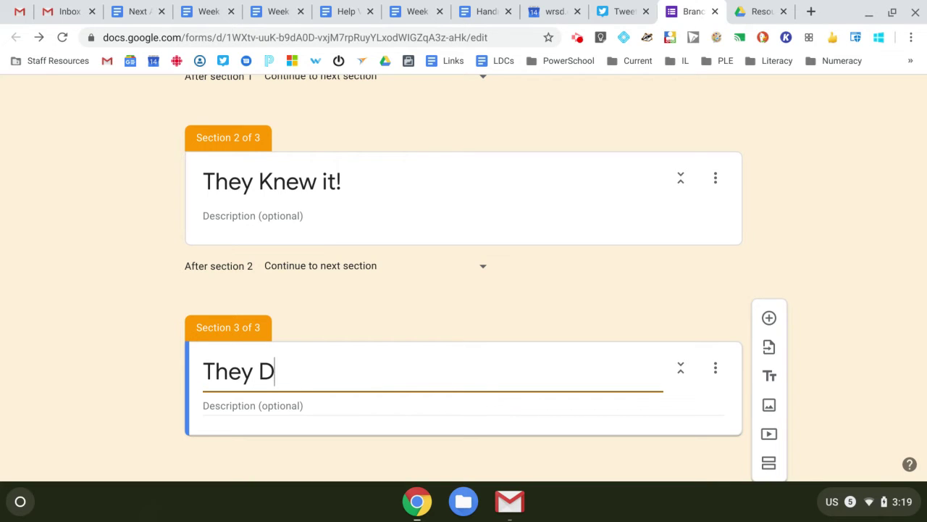
{"action": "type", "text": "idn't Kn"}
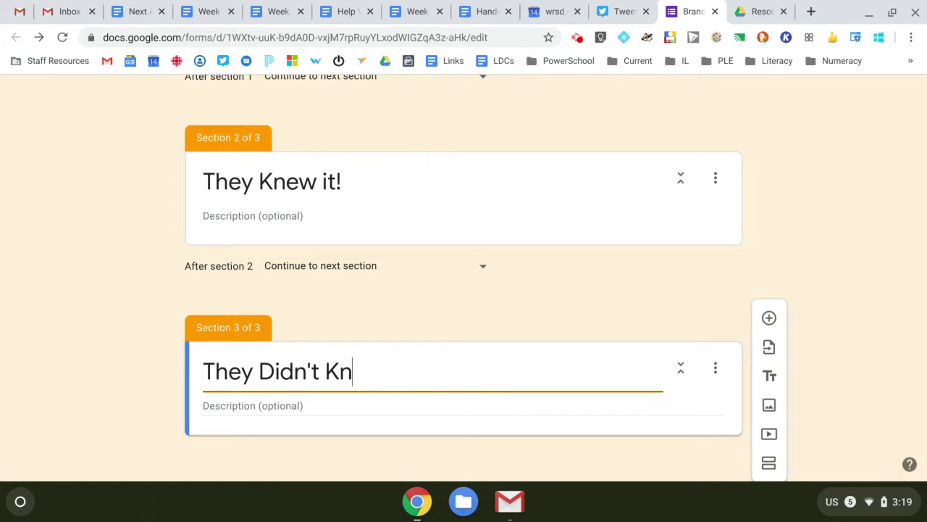
{"action": "type", "text": "ow it!"}
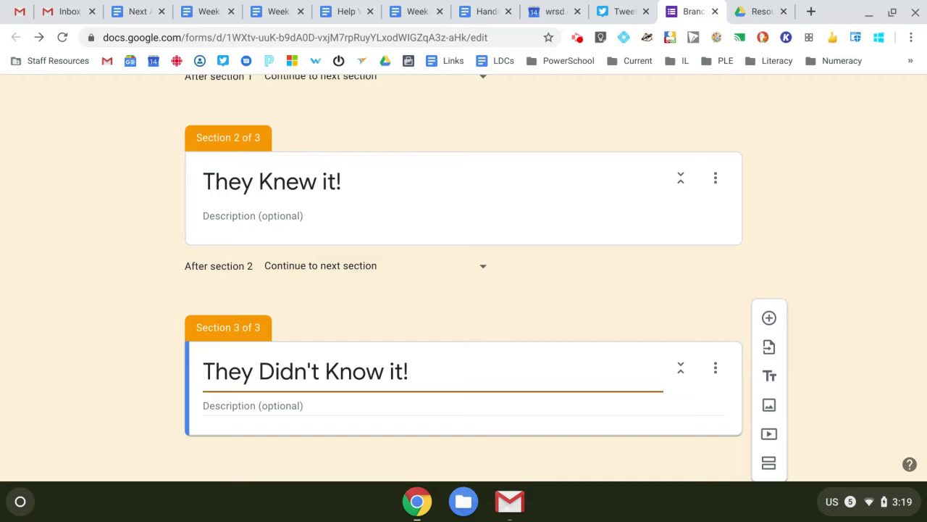
- Route 'They Know it' answers to section 2 and 'They don't know it' answers to section 3
{"action": "scroll", "coordinate": [551, 293], "scroll_direction": "up", "scroll_amount": 1}
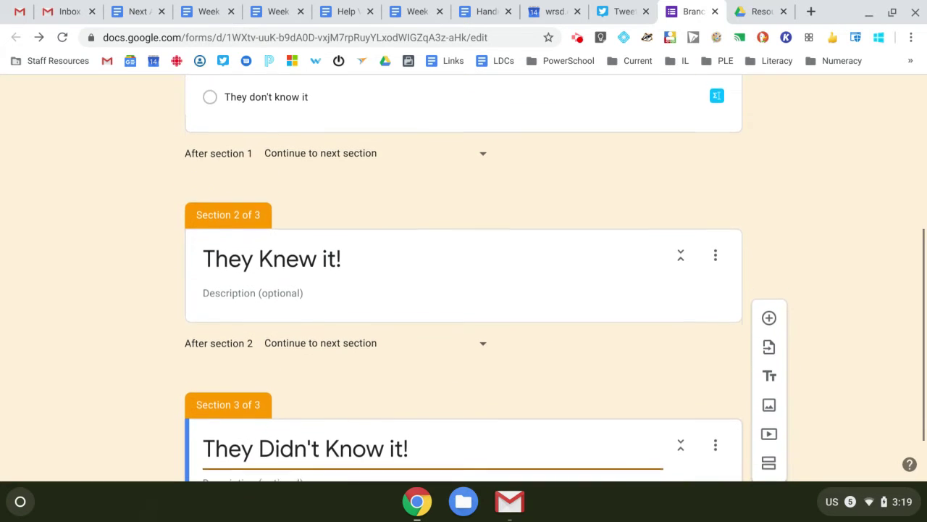
{"action": "scroll", "coordinate": [586, 209], "scroll_direction": "up", "scroll_amount": 2}
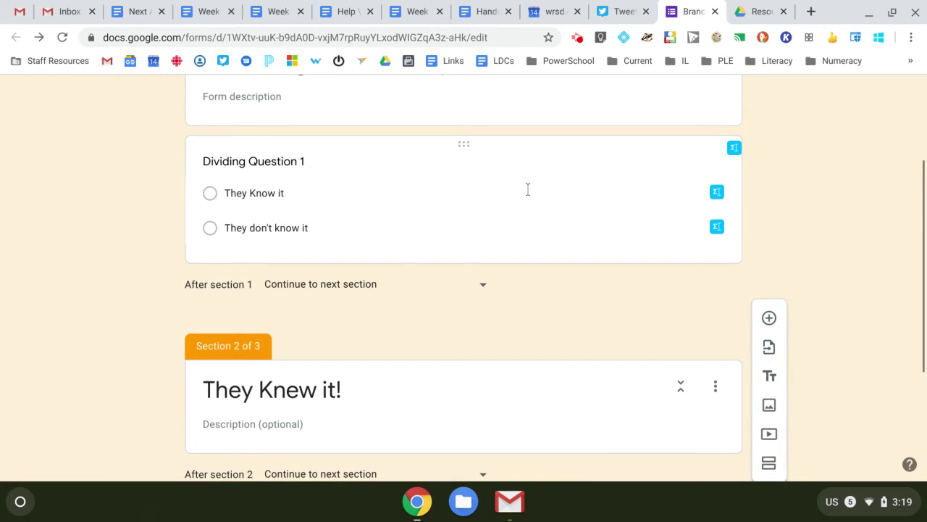
{"action": "left_click", "coordinate": [527, 189]}
{"action": "left_click", "coordinate": [675, 217]}
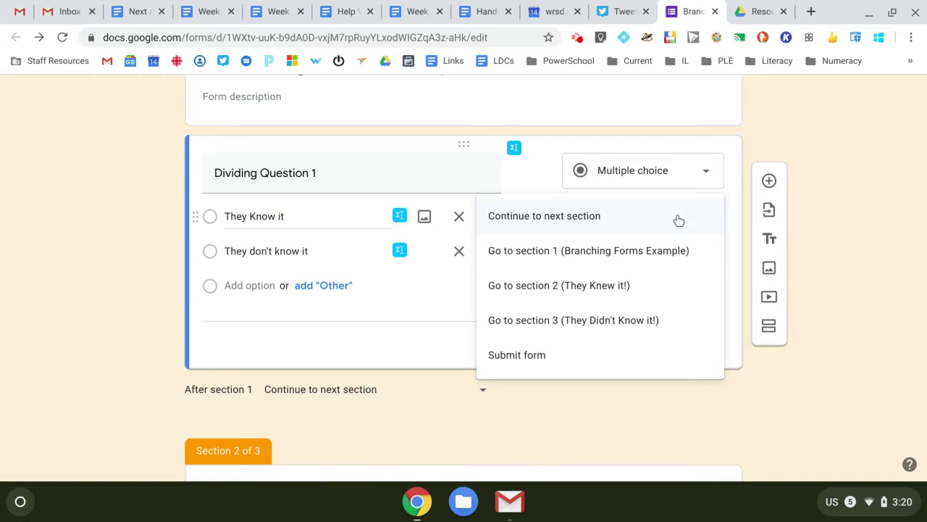
{"action": "left_click", "coordinate": [663, 295]}
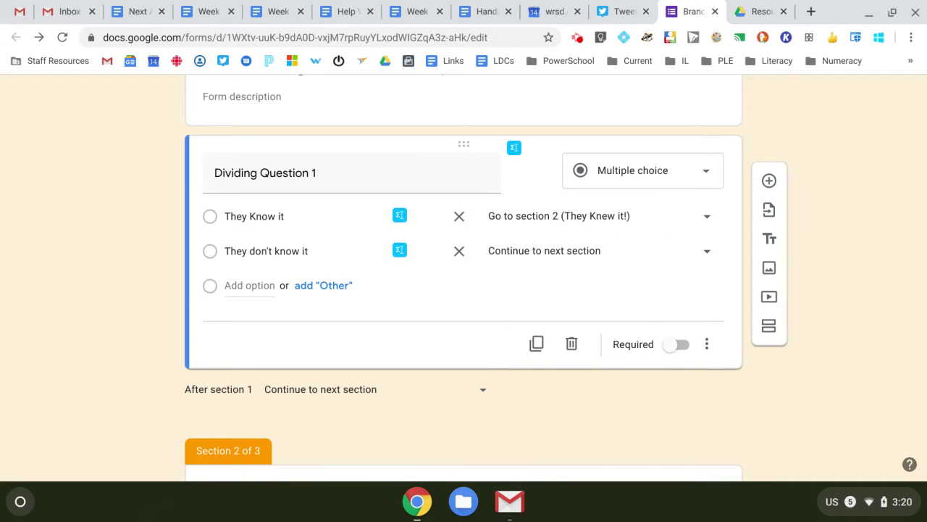
{"action": "left_click", "coordinate": [590, 245]}
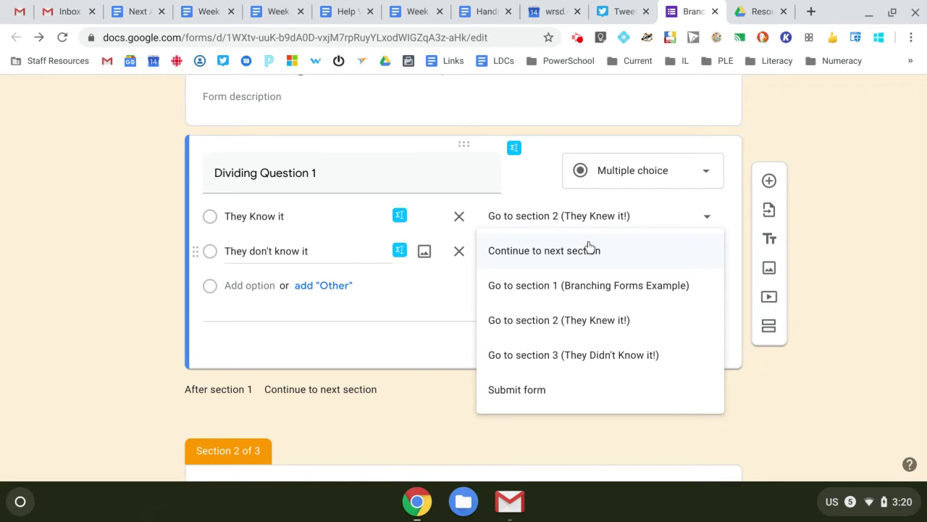
{"action": "left_click", "coordinate": [631, 358]}
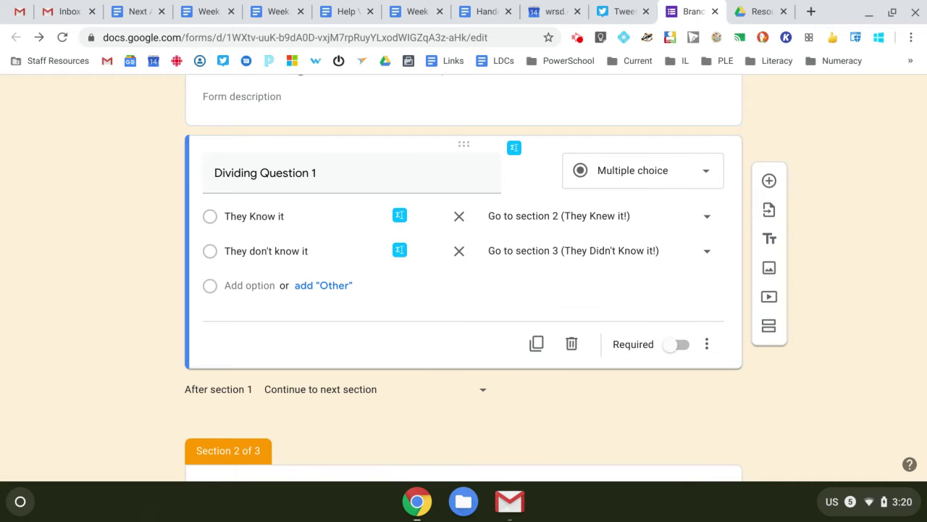
{"action": "scroll", "coordinate": [460, 426], "scroll_direction": "down", "scroll_amount": 3}
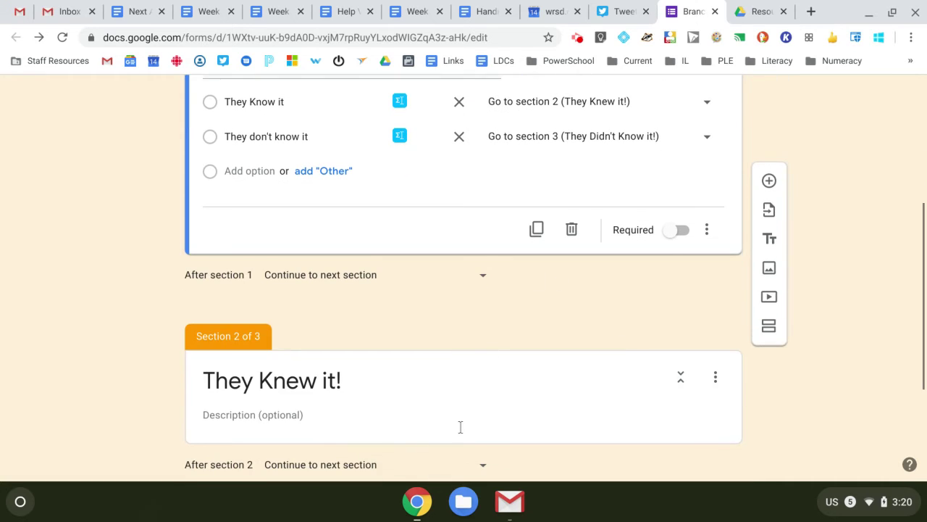
{"action": "scroll", "coordinate": [640, 290], "scroll_direction": "down", "scroll_amount": 5}
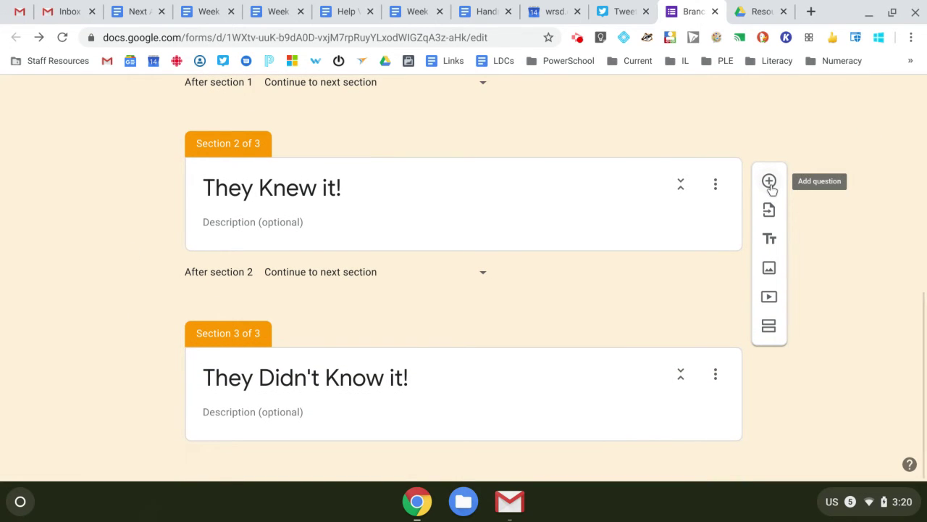
- Add a question inside the They Knew it! section titled 'This is an intro to the next topic now'
{"action": "left_click", "coordinate": [770, 182]}
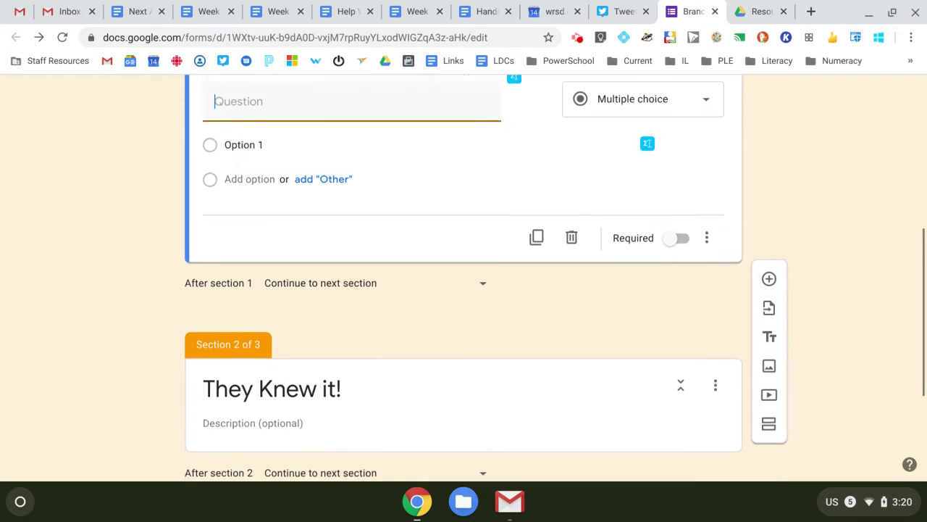
{"action": "left_click_drag", "start_coordinate": [468, 116], "coordinate": [428, 263]}
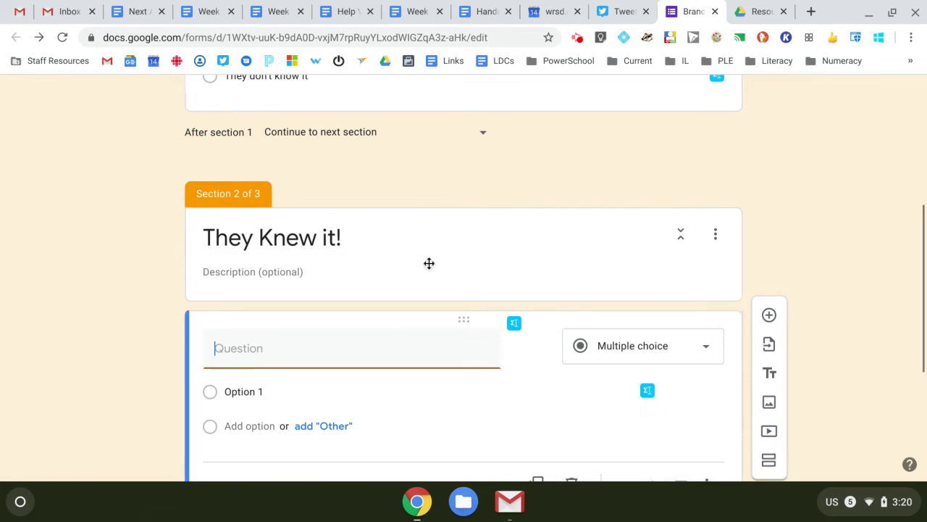
{"action": "left_click_drag", "start_coordinate": [457, 317], "coordinate": [452, 260]}
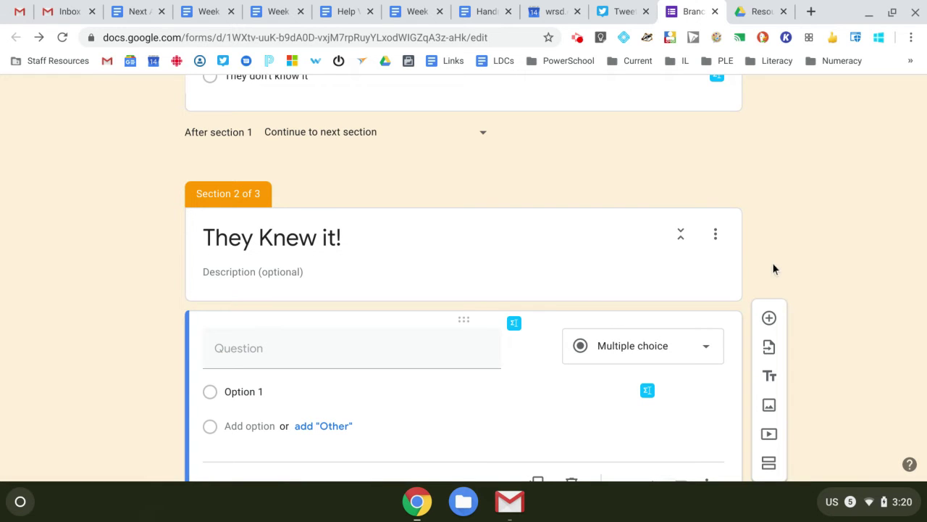
{"action": "scroll", "coordinate": [771, 265], "scroll_direction": "down", "scroll_amount": 3}
{"action": "scroll", "coordinate": [378, 357], "scroll_direction": "up", "scroll_amount": 3}
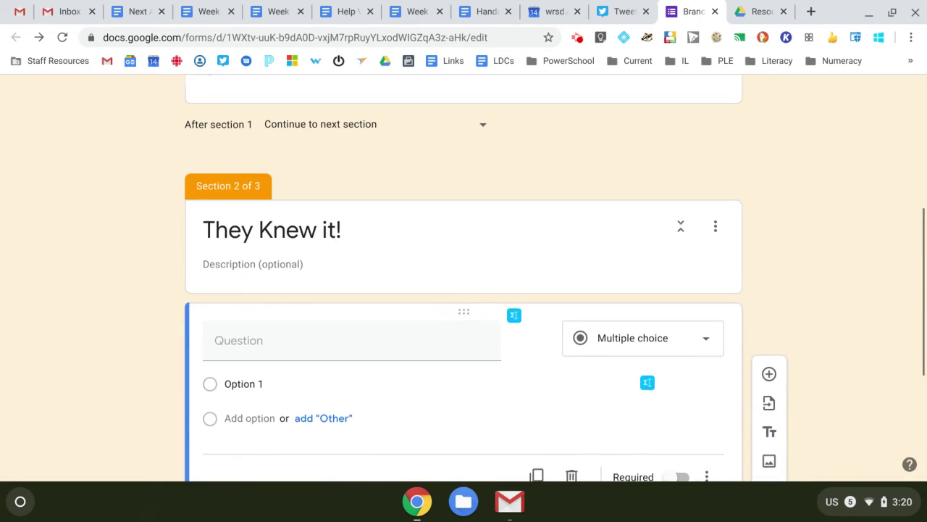
{"action": "left_click", "coordinate": [294, 281]}
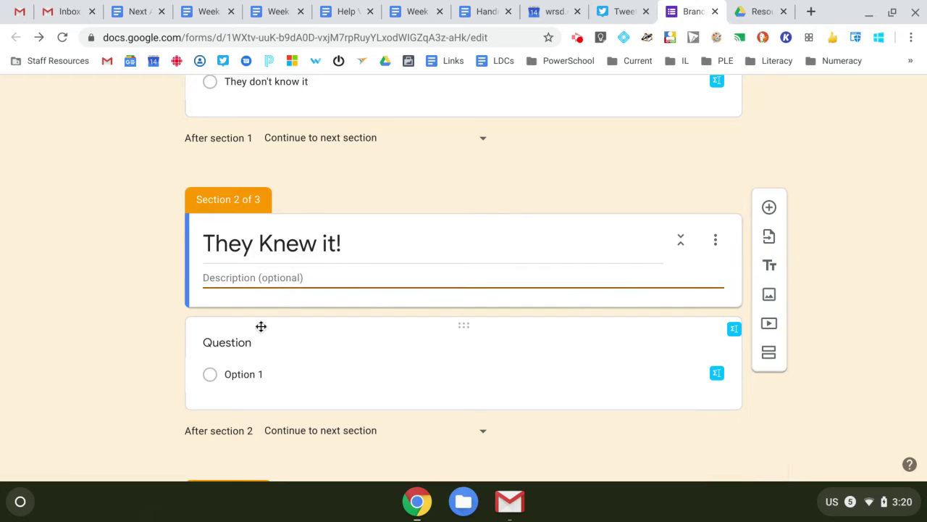
{"action": "left_click", "coordinate": [244, 346]}
{"action": "type", "text": "Thi"}
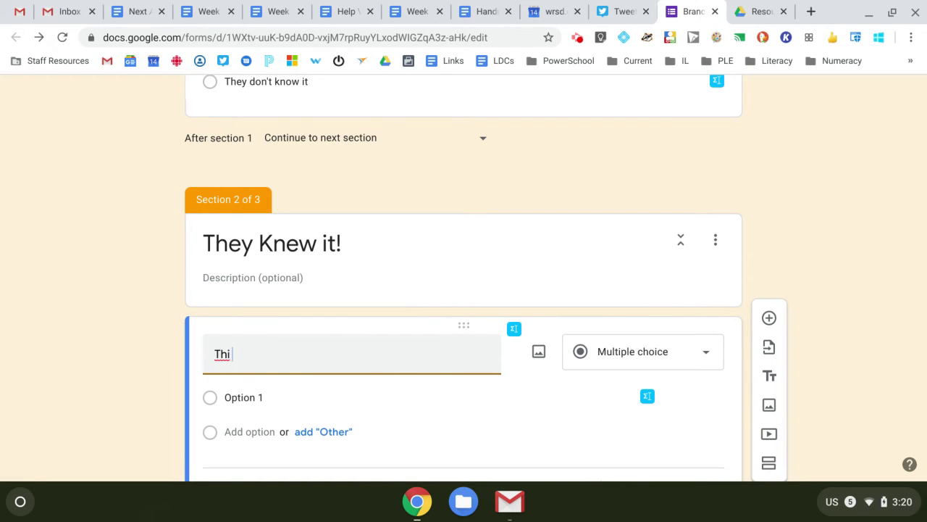
{"action": "type", "text": "s is an intro to th"}
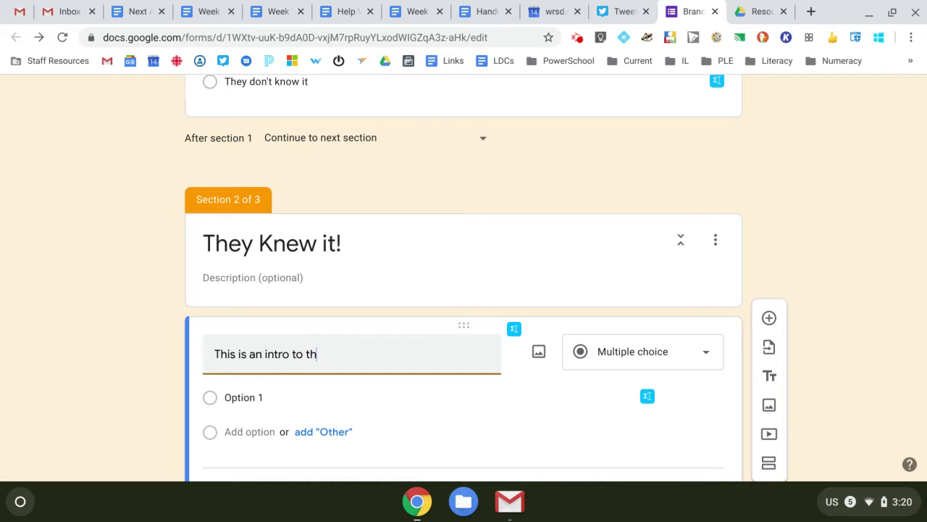
{"action": "type", "text": "e next topic now!"}
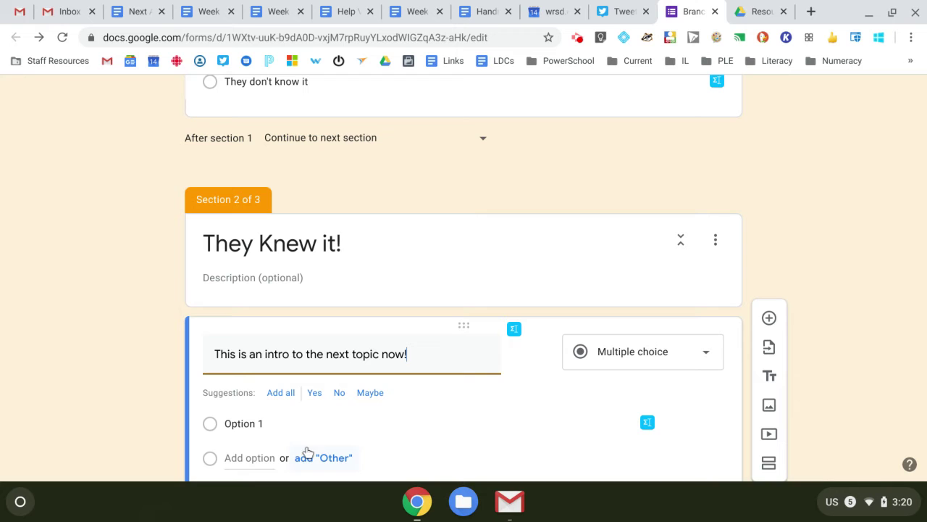
- Make it a Short answer question retitled 'Extension Question or activity'
{"action": "left_click", "coordinate": [647, 352]}
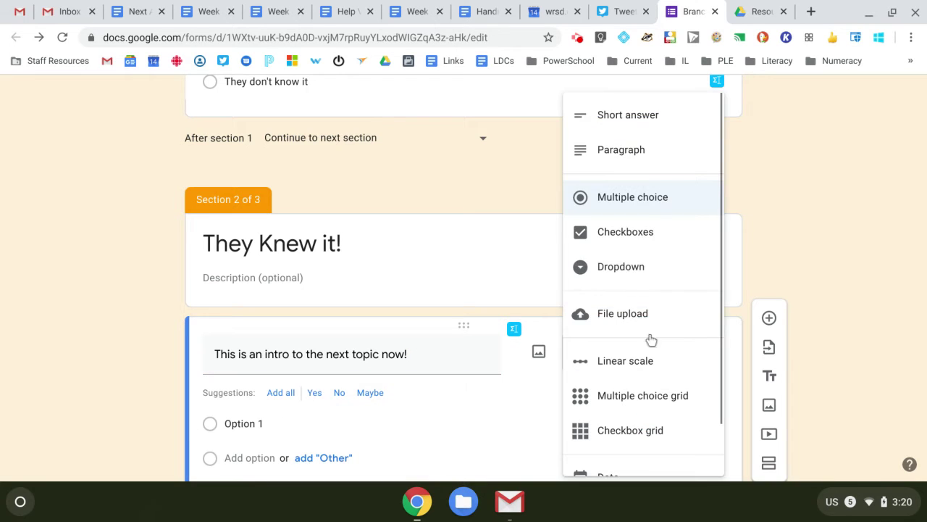
{"action": "left_click", "coordinate": [632, 129]}
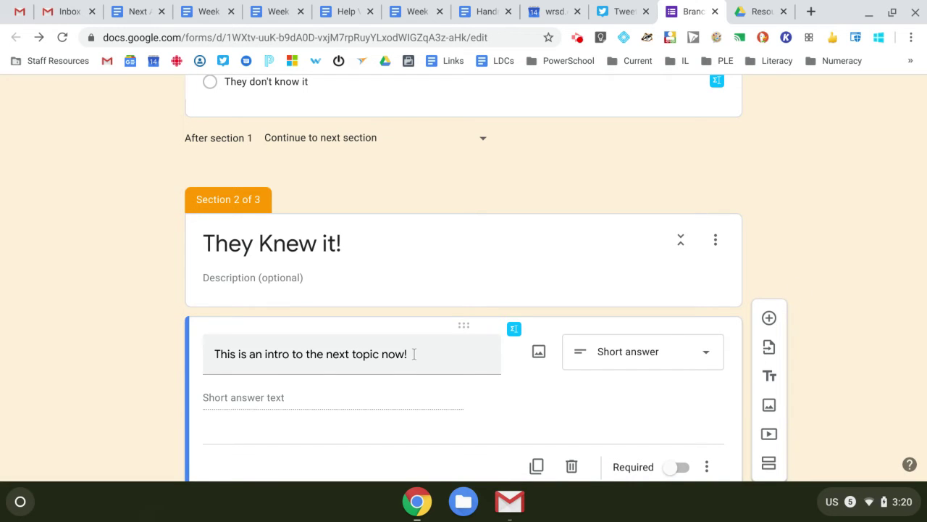
{"action": "left_click", "coordinate": [297, 358]}
{"action": "type", "text": "Ex"}
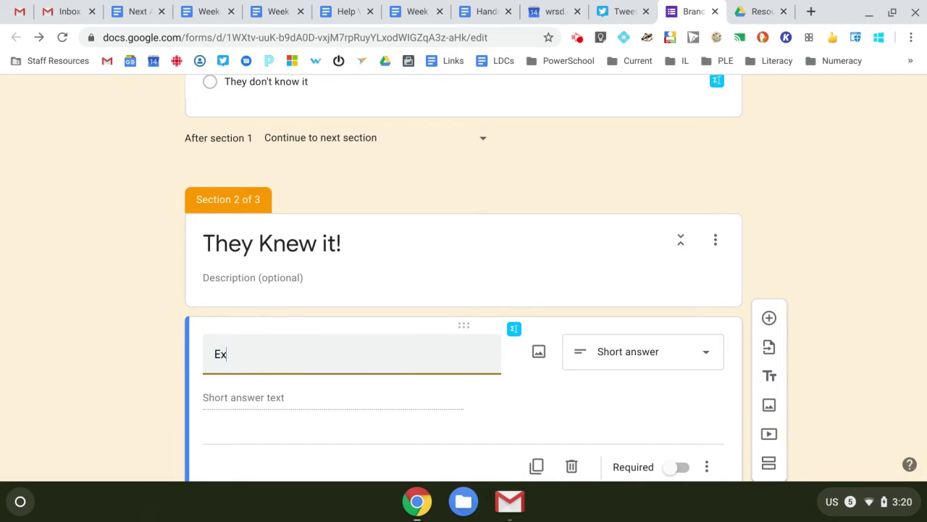
{"action": "type", "text": "tension uestio"}
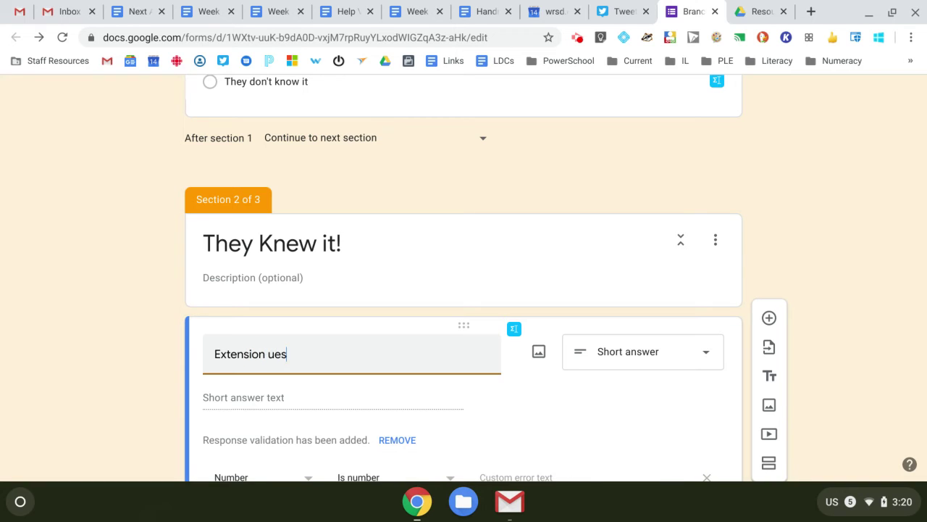
{"action": "key", "text": "BackSpace"}
{"action": "key", "text": "BackSpace"}
{"action": "key", "text": "BackSpace"}
{"action": "type", "text": "Questino o"}
{"action": "key", "text": "BackSpace"}
{"action": "key", "text": "BackSpace"}
{"action": "type", "text": "on or a"}
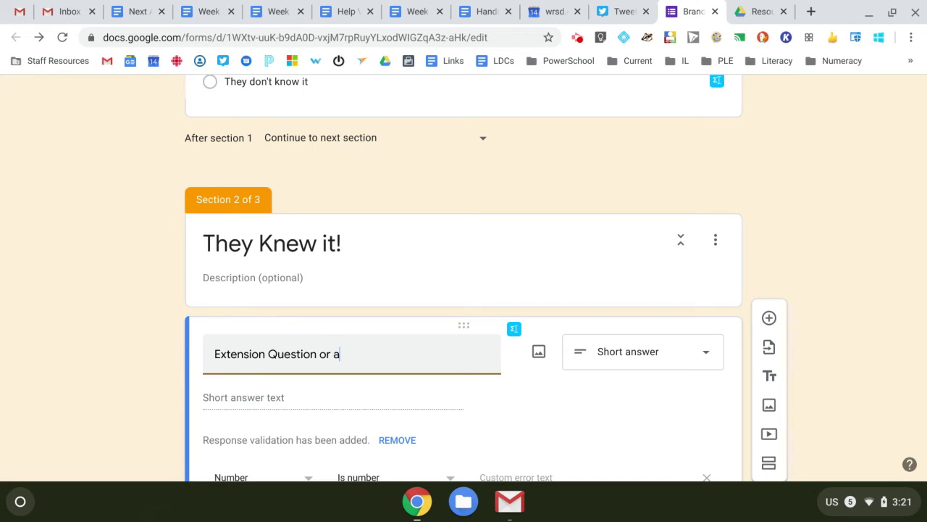
{"action": "type", "text": "cticyt"}
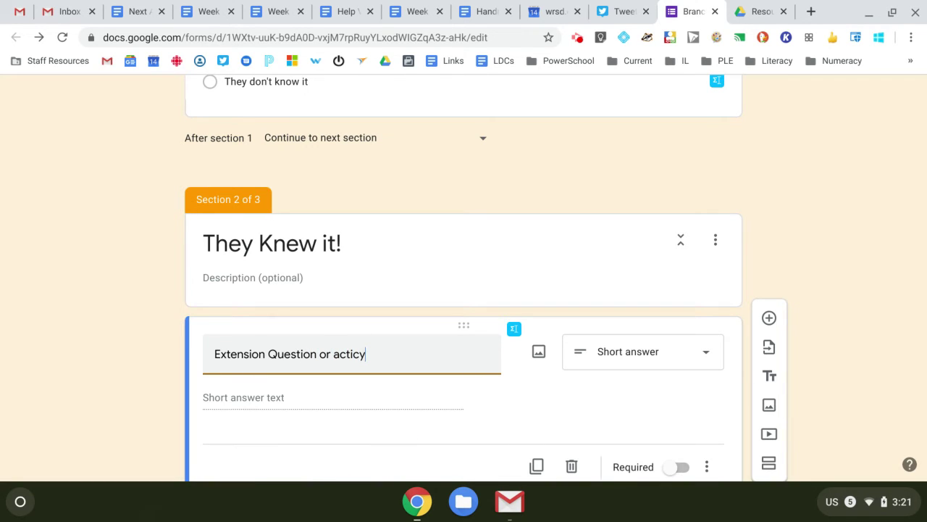
{"action": "key", "text": "BackSpace"}
{"action": "key", "text": "BackSpace"}
- Finish the question title and insert the Crash Course 'Capitalism and Socialism' YouTube video
{"action": "type", "text": "vity"}
{"action": "scroll", "coordinate": [866, 338], "scroll_direction": "down", "scroll_amount": 1}
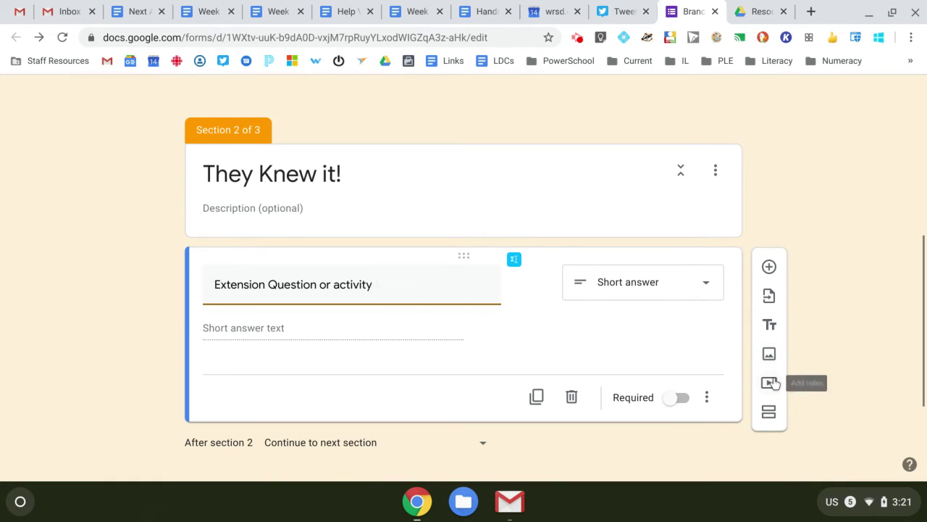
{"action": "left_click", "coordinate": [774, 384]}
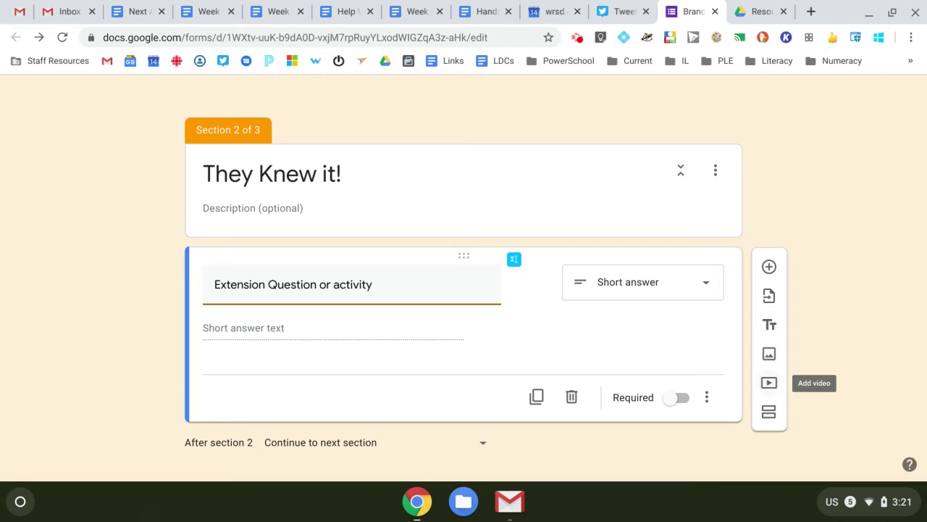
{"action": "left_click", "coordinate": [774, 384]}
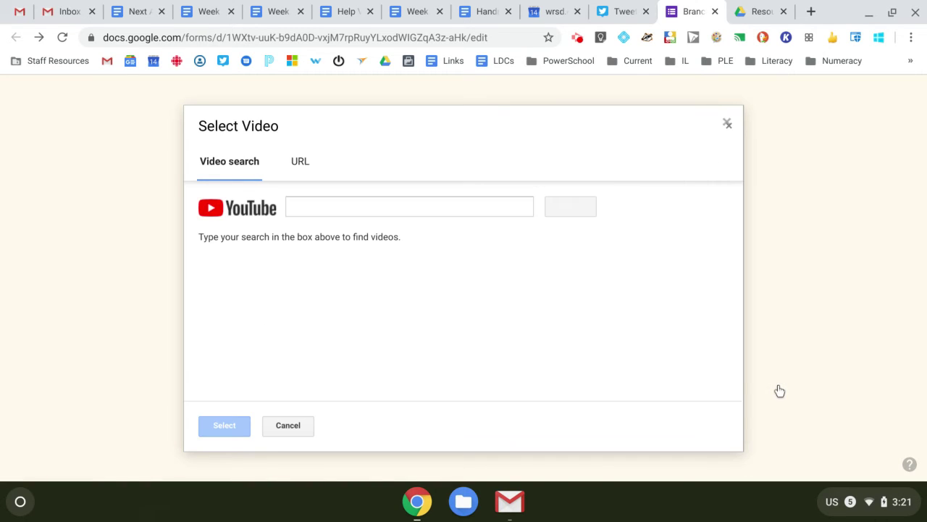
{"action": "left_click", "coordinate": [332, 205]}
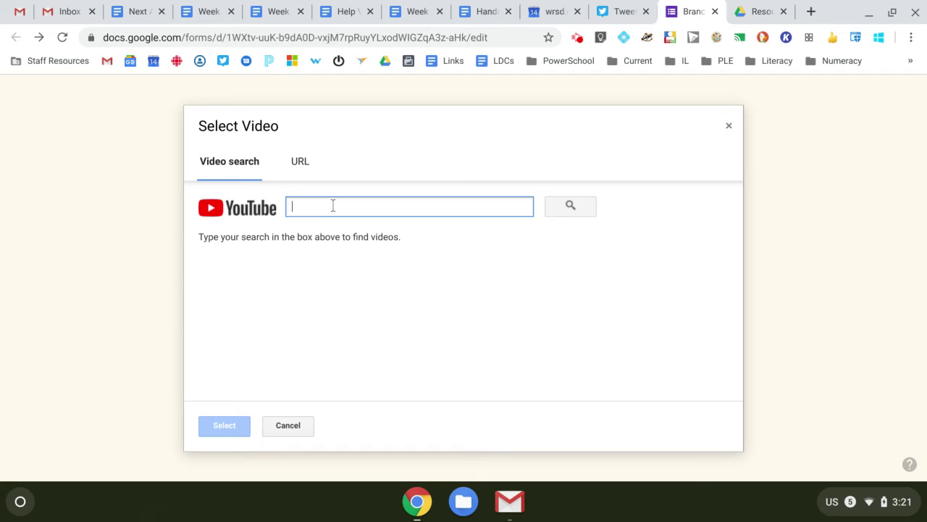
{"action": "type", "text": "Crash c"}
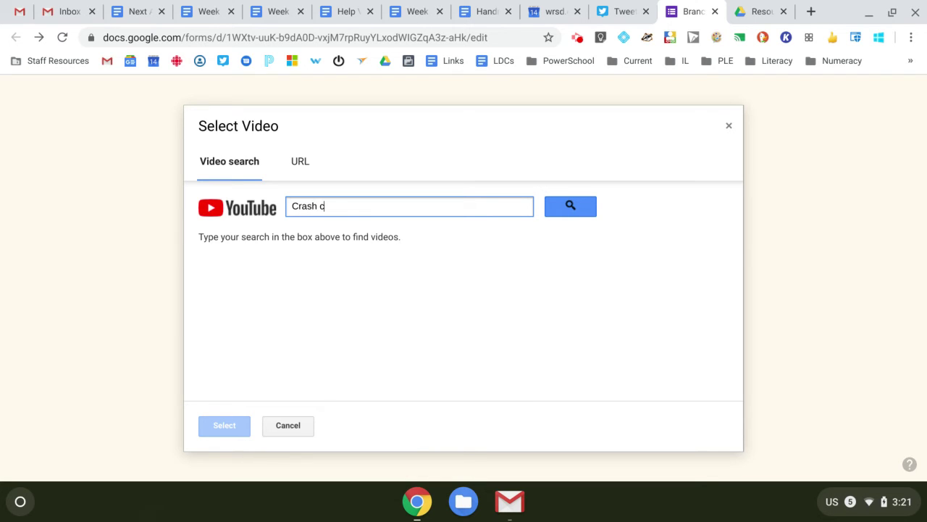
{"action": "type", "text": "ourse"}
{"action": "key", "text": "Return"}
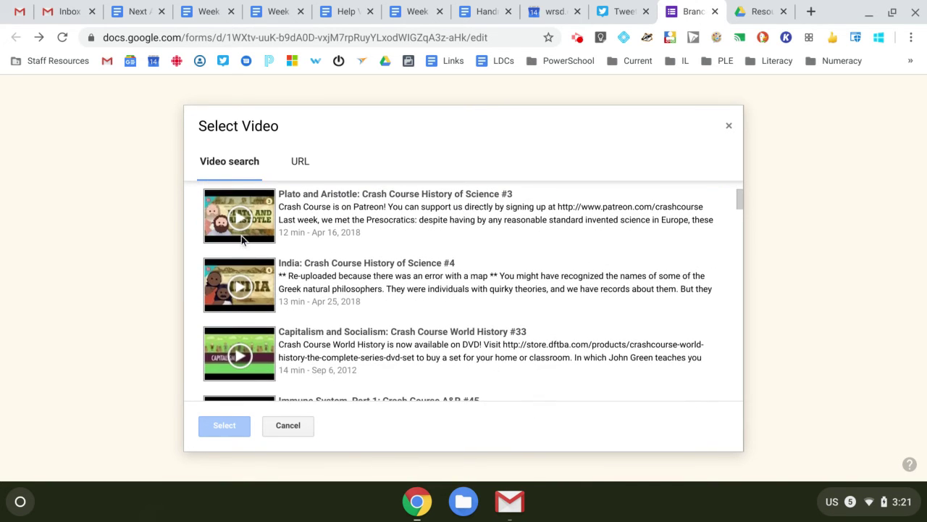
{"action": "scroll", "coordinate": [399, 283], "scroll_direction": "down", "scroll_amount": 3}
{"action": "left_click", "coordinate": [392, 268]}
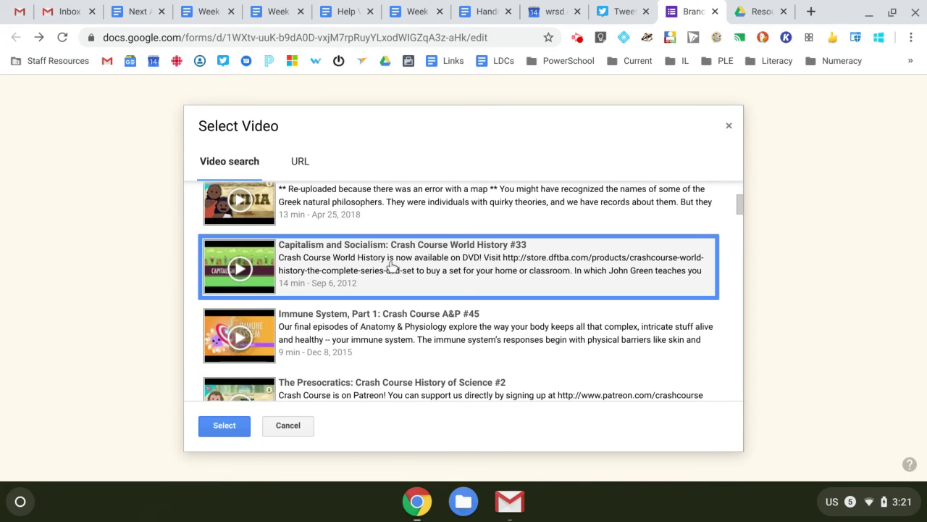
{"action": "left_click", "coordinate": [225, 425]}
- Title the video 'Watch this video'
{"action": "scroll", "coordinate": [359, 450], "scroll_direction": "down", "scroll_amount": 5}
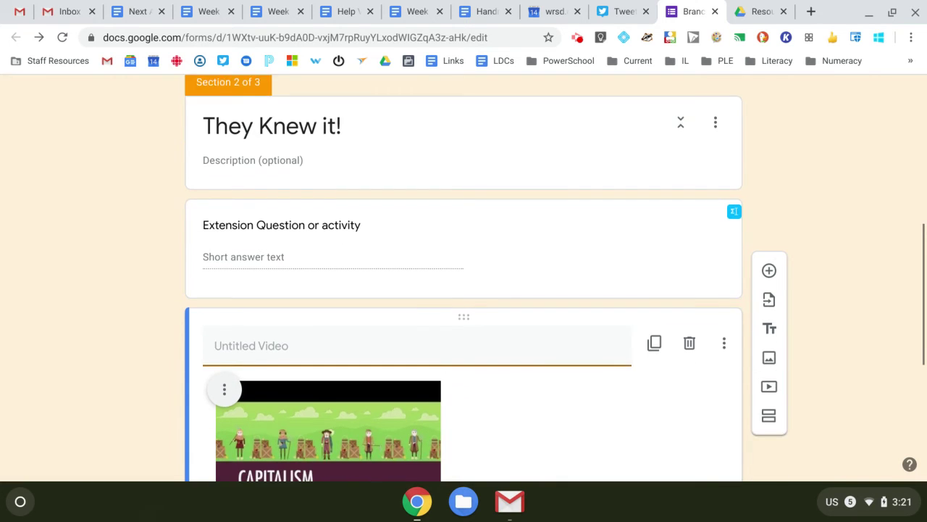
{"action": "scroll", "coordinate": [359, 289], "scroll_direction": "up", "scroll_amount": 2}
{"action": "scroll", "coordinate": [359, 257], "scroll_direction": "up", "scroll_amount": 1}
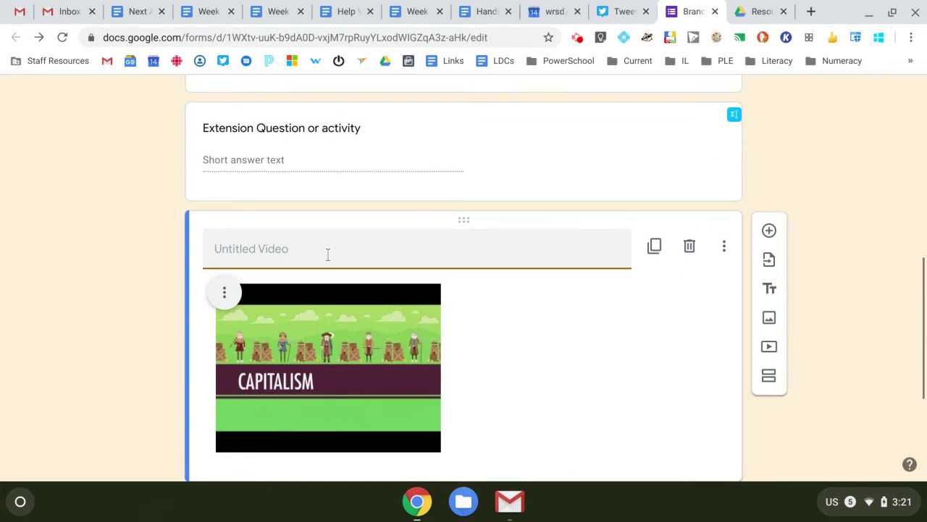
{"action": "type", "text": "Watch th"}
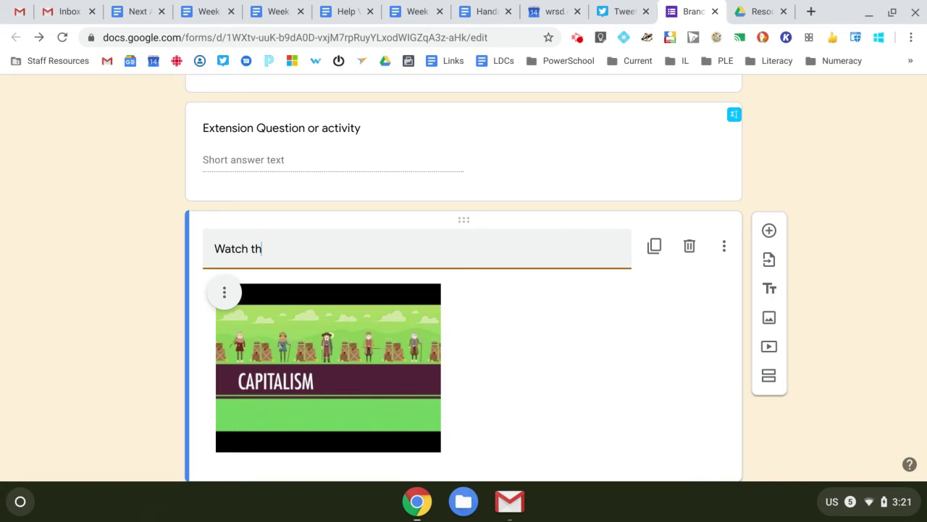
{"action": "type", "text": "is video"}
- Confirm 'They don't know it' in Dividing Question 1 still routes to section 3
{"action": "scroll", "coordinate": [756, 313], "scroll_direction": "up", "scroll_amount": 7}
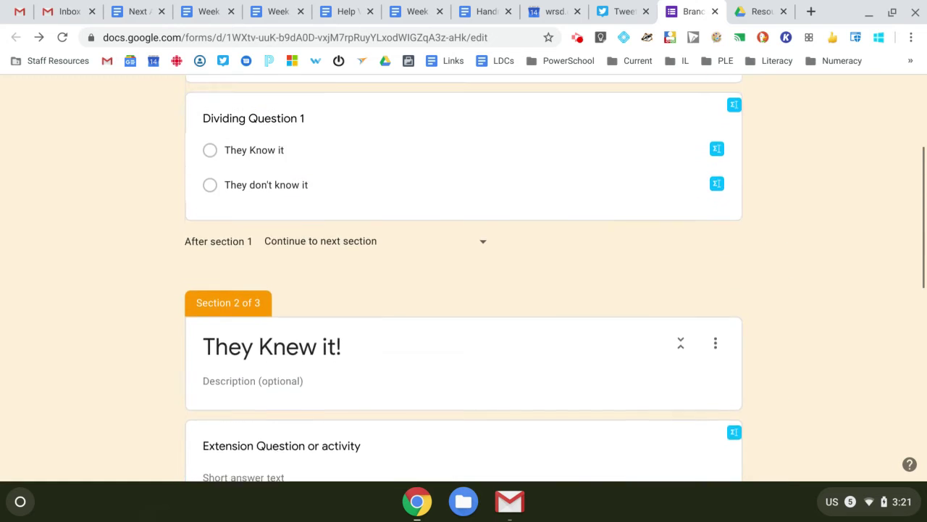
{"action": "scroll", "coordinate": [116, 336], "scroll_direction": "down", "scroll_amount": 1}
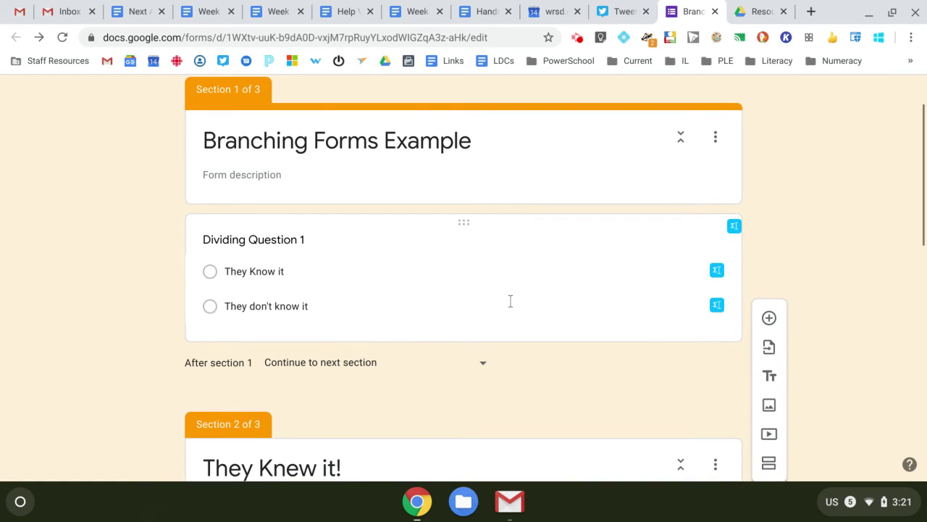
{"action": "left_click", "coordinate": [510, 300]}
{"action": "left_click", "coordinate": [698, 345]}
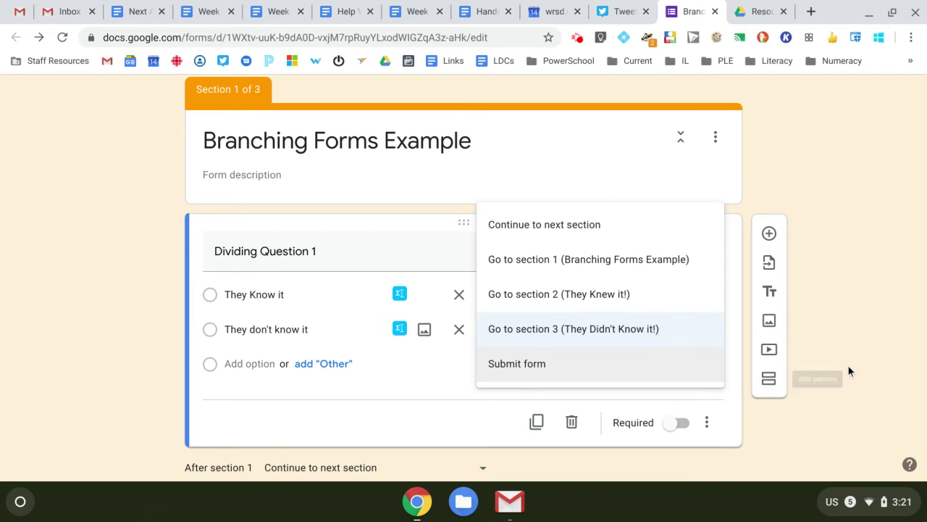
{"action": "left_click", "coordinate": [869, 344]}
- Set the They Knew it! section description to 'Visit this google doc:'
{"action": "scroll", "coordinate": [869, 344], "scroll_direction": "down", "scroll_amount": 3}
{"action": "scroll", "coordinate": [360, 341], "scroll_direction": "down", "scroll_amount": 3}
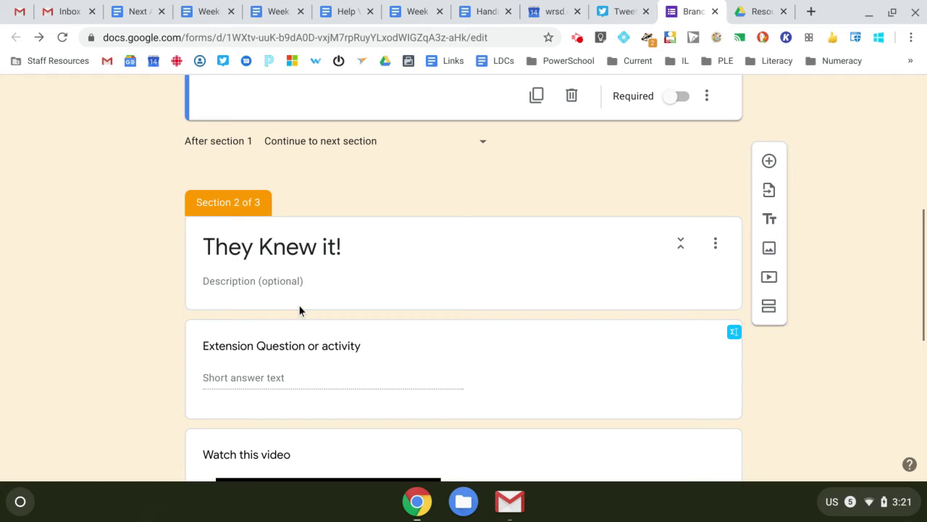
{"action": "left_click", "coordinate": [298, 305]}
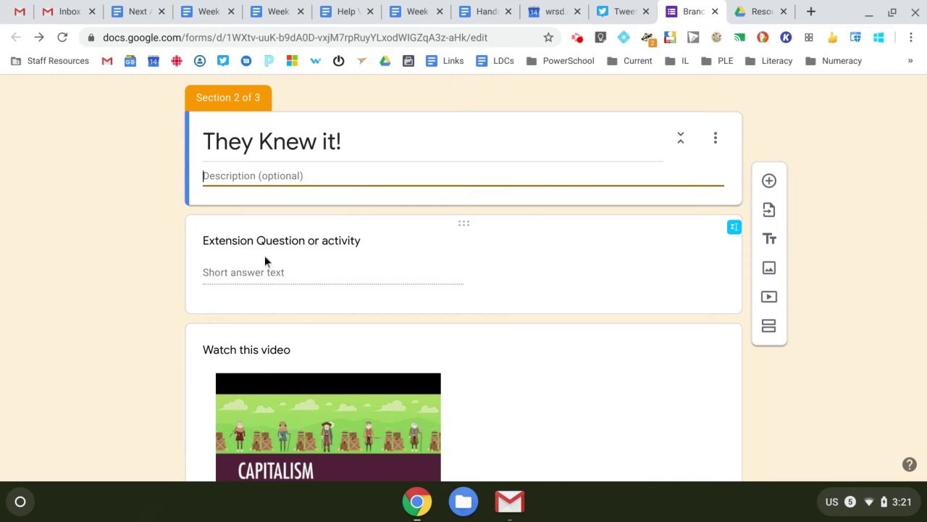
{"action": "type", "text": "Visit thi"}
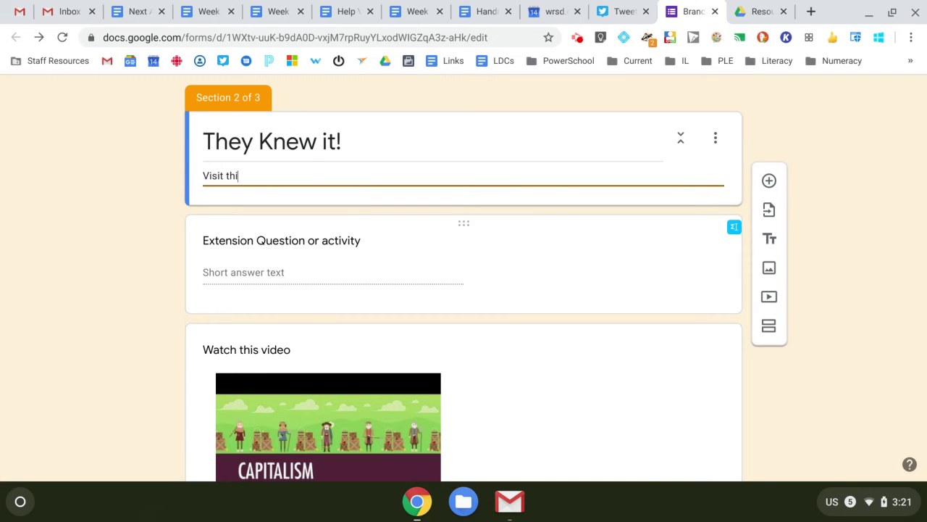
{"action": "type", "text": "s google doc:"}
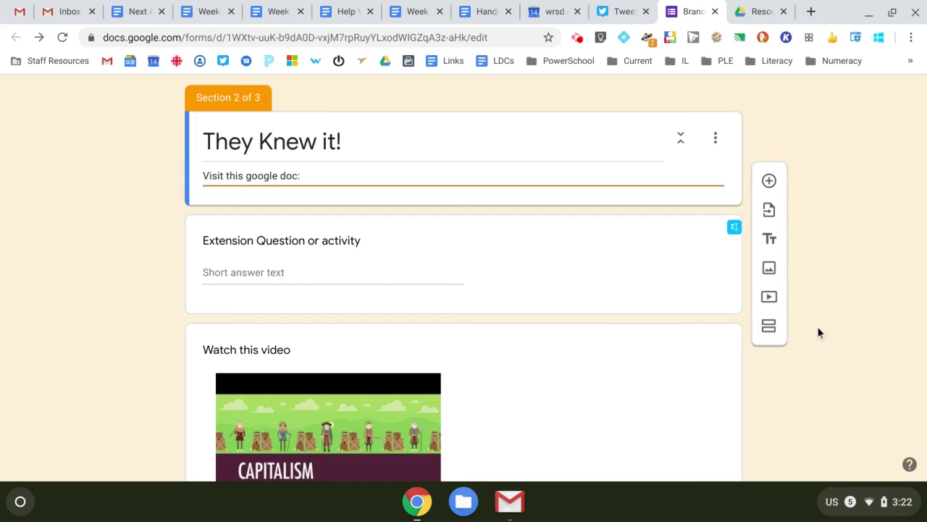
- Add 'Another question to check' to section 3 with options Correct and Wrong
{"action": "scroll", "coordinate": [818, 331], "scroll_direction": "down", "scroll_amount": 5}
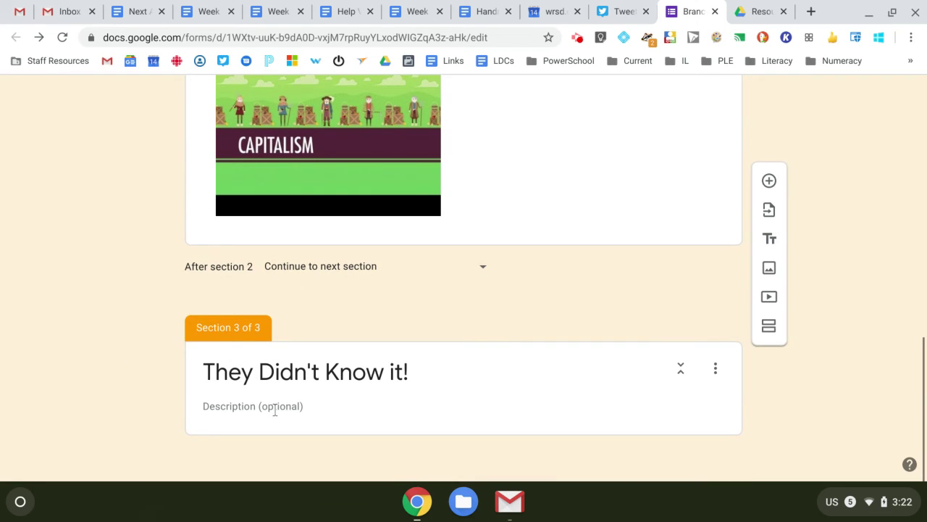
{"action": "left_click", "coordinate": [274, 407]}
{"action": "left_click", "coordinate": [774, 328]}
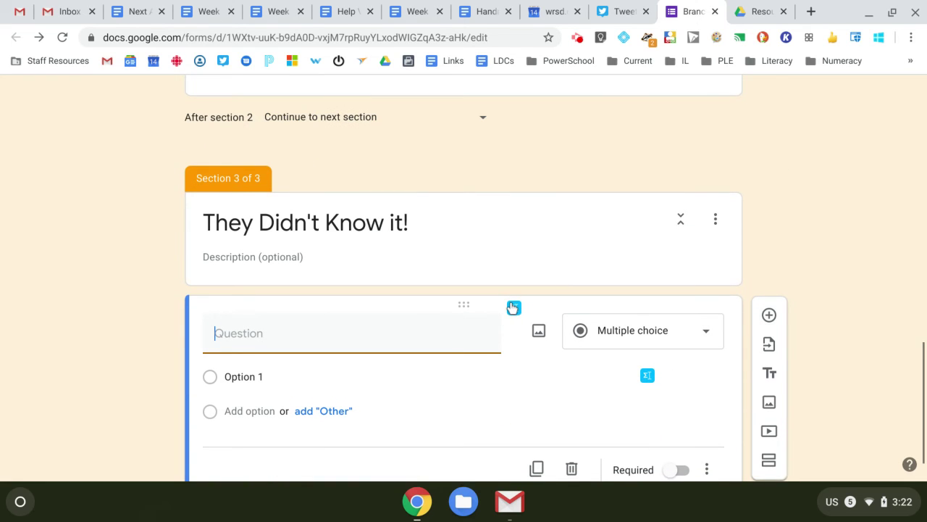
{"action": "type", "text": "Another "}
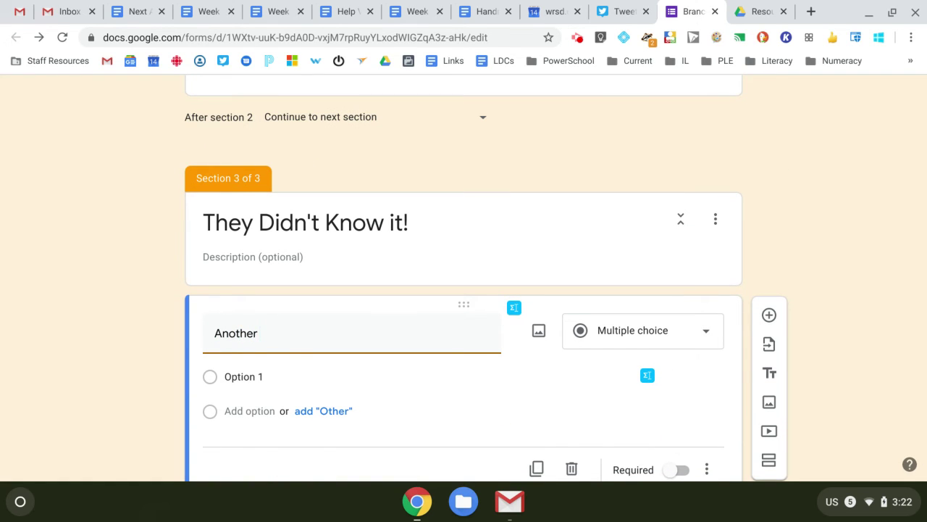
{"action": "type", "text": "question to chec"}
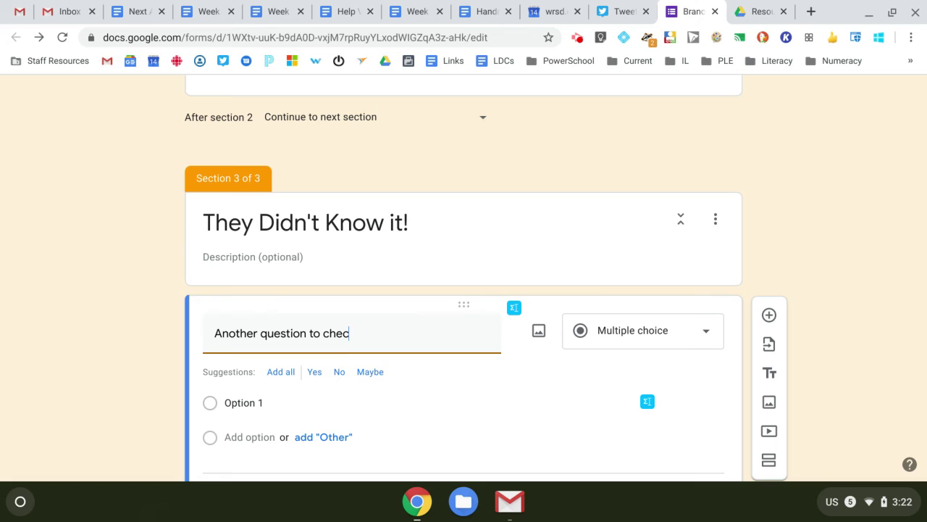
{"action": "type", "text": "k"}
{"action": "left_click", "coordinate": [312, 373]}
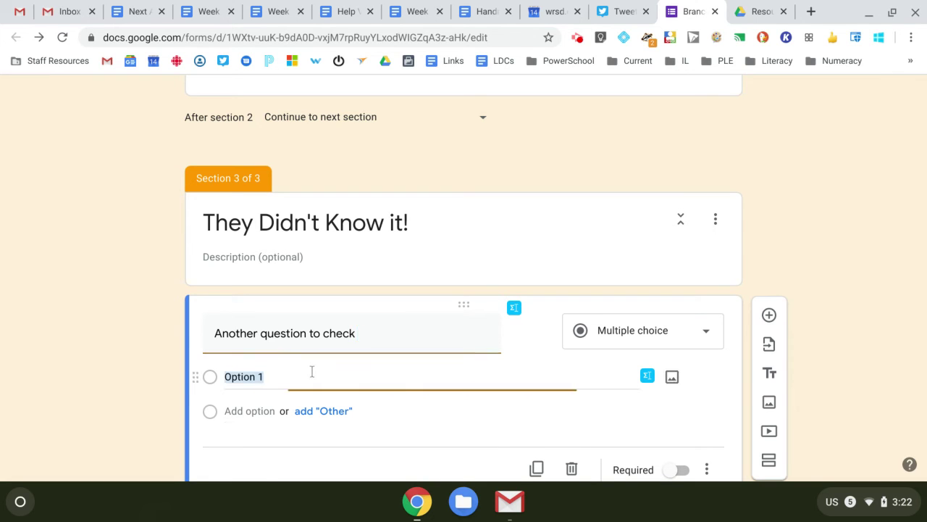
{"action": "type", "text": "Corre"}
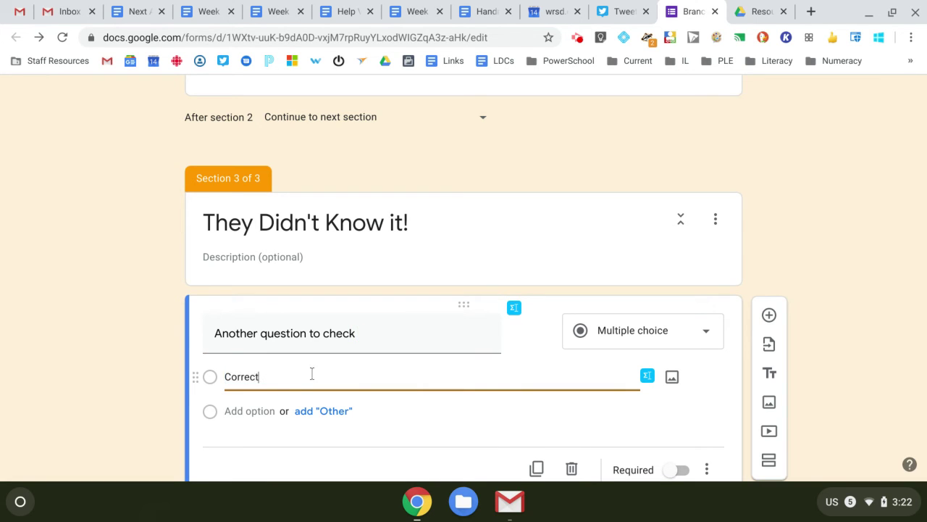
{"action": "type", "text": "ct"}
{"action": "left_click", "coordinate": [250, 410]}
{"action": "left_click", "coordinate": [252, 423]}
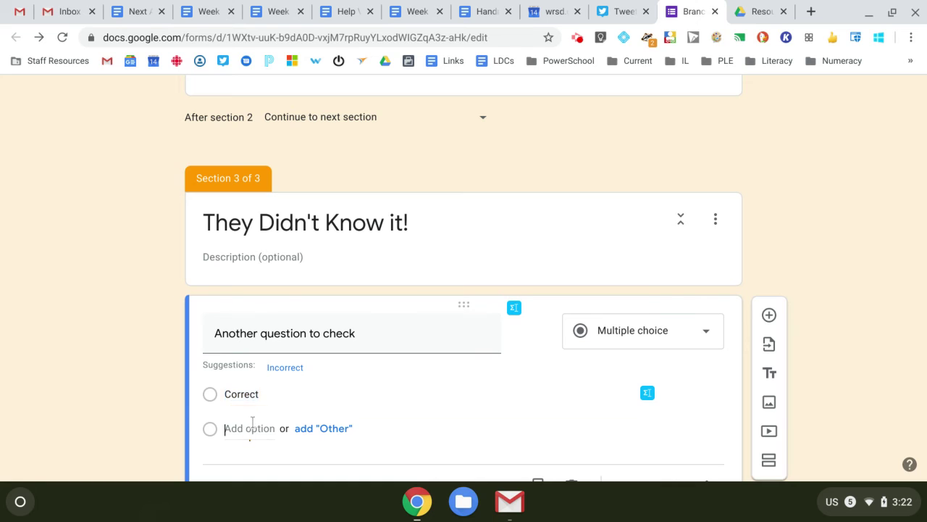
{"action": "type", "text": "Wrong"}
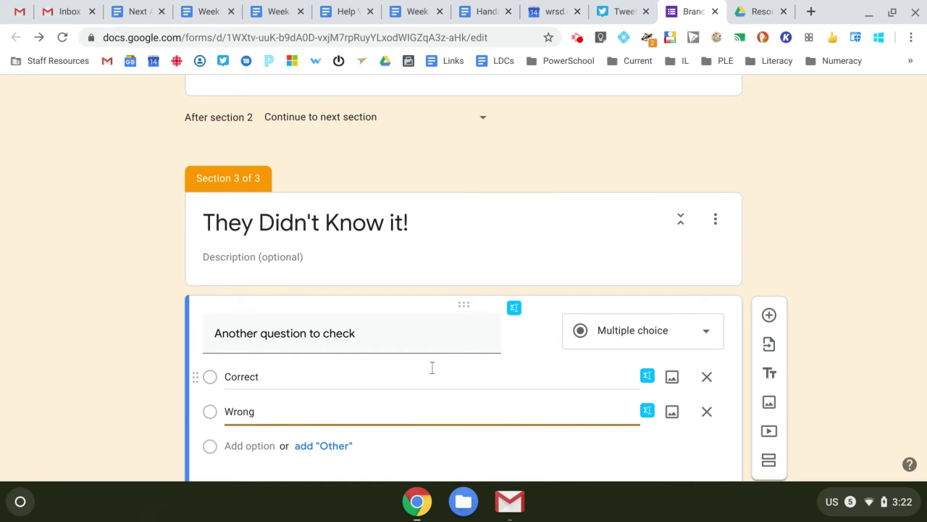
{"action": "left_click", "coordinate": [433, 371]}
{"action": "scroll", "coordinate": [673, 381], "scroll_direction": "down", "scroll_amount": 2}
- Enable answer-based routing and send Correct answers to section 2 (They Knew it!)
{"action": "left_click", "coordinate": [707, 411]}
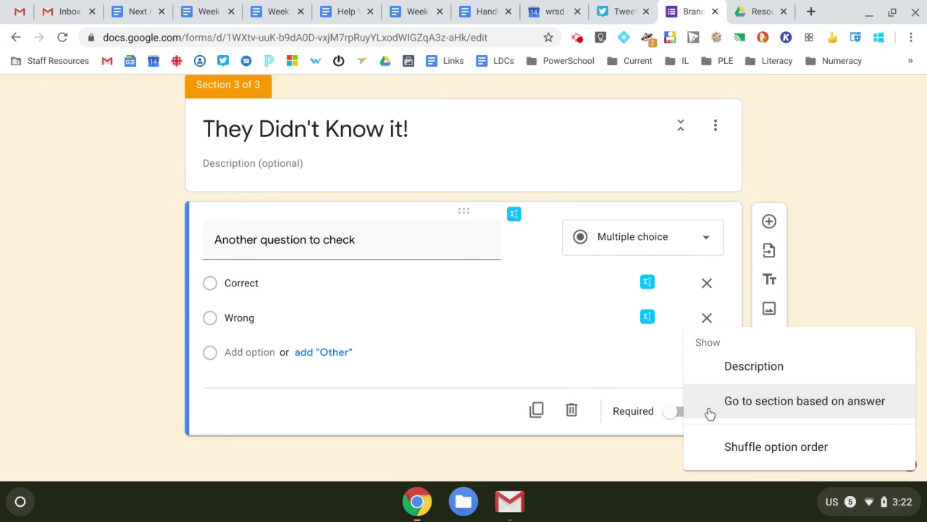
{"action": "left_click", "coordinate": [710, 413]}
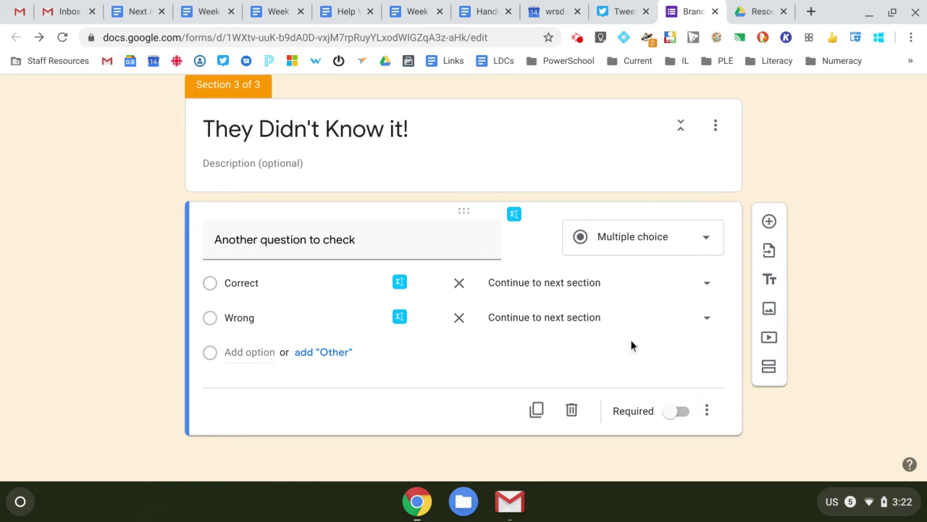
{"action": "left_click", "coordinate": [607, 282]}
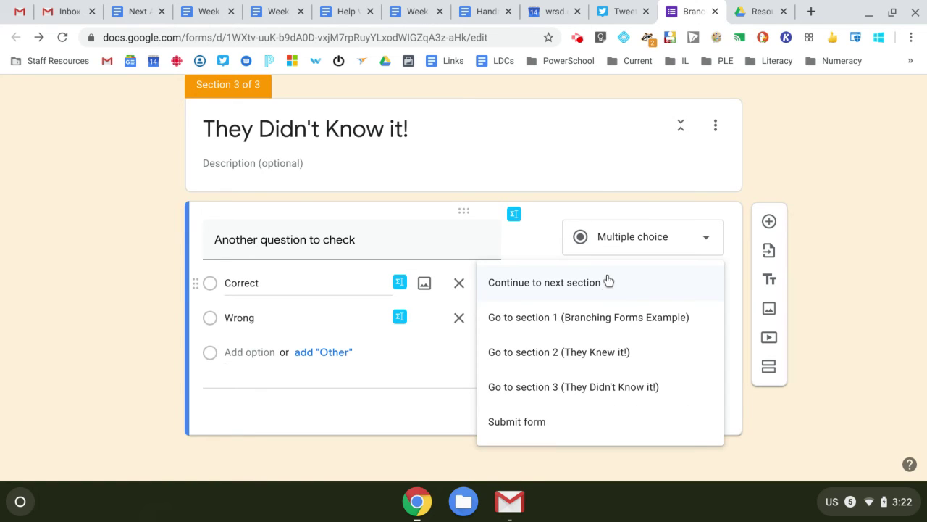
{"action": "left_click", "coordinate": [618, 352]}
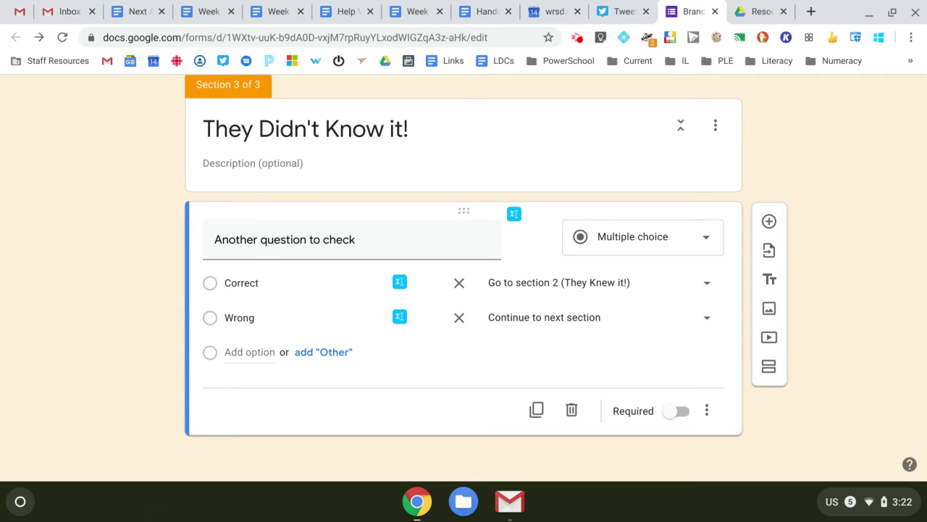
{"action": "left_click", "coordinate": [591, 317]}
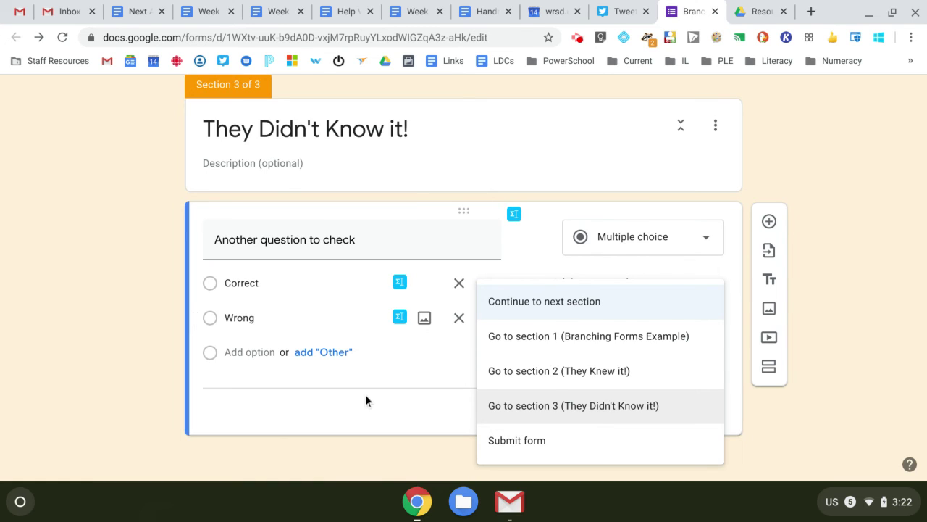
{"action": "left_click", "coordinate": [834, 365]}
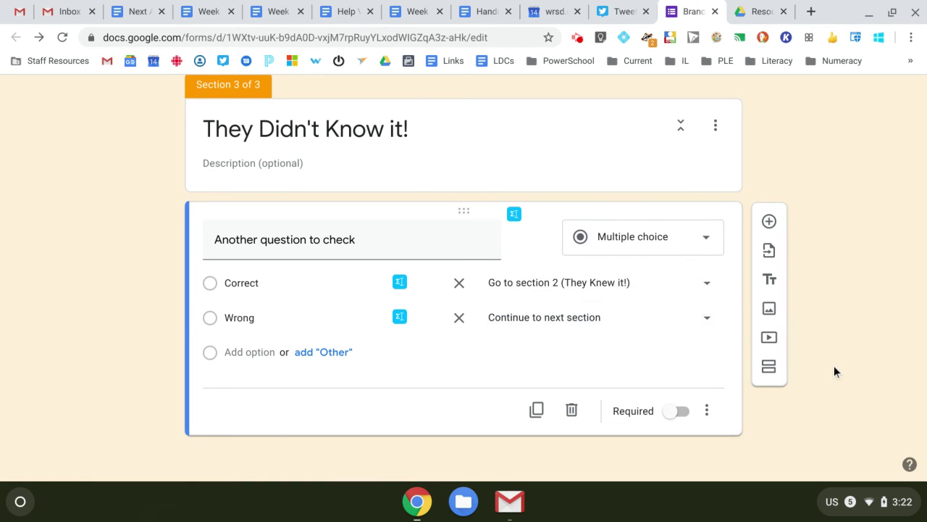
- Add section 4 'They still don't know it' and route Wrong answers to it
{"action": "left_click", "coordinate": [768, 367]}
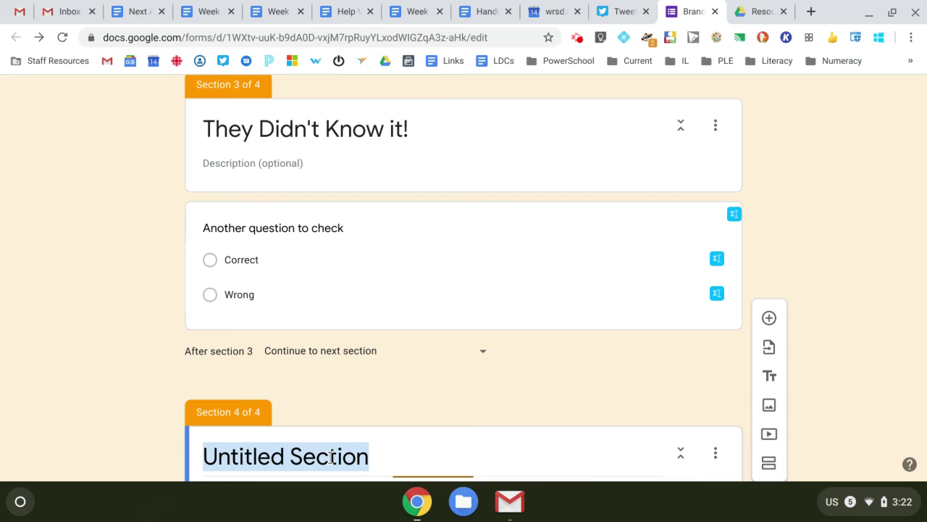
{"action": "type", "text": "They still don't know it"}
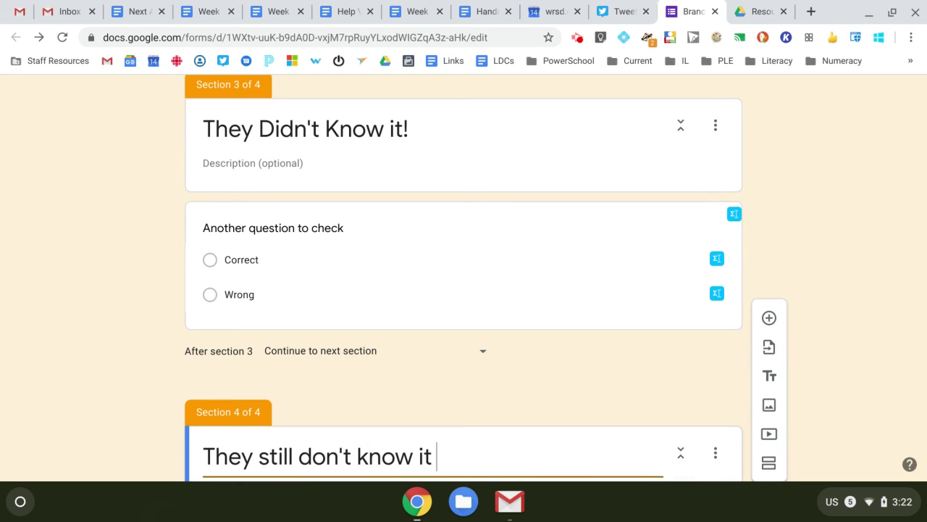
{"action": "left_click", "coordinate": [381, 295]}
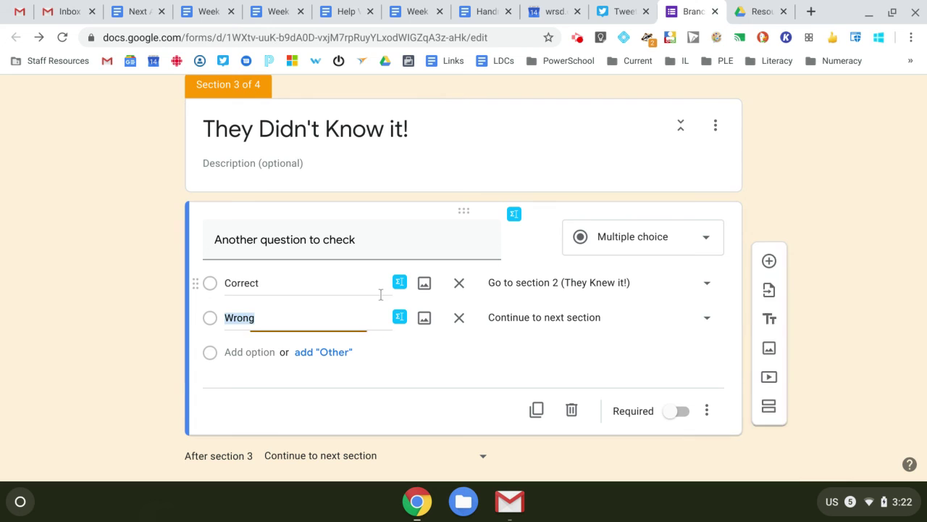
{"action": "left_click", "coordinate": [550, 330]}
{"action": "left_click", "coordinate": [586, 408]}
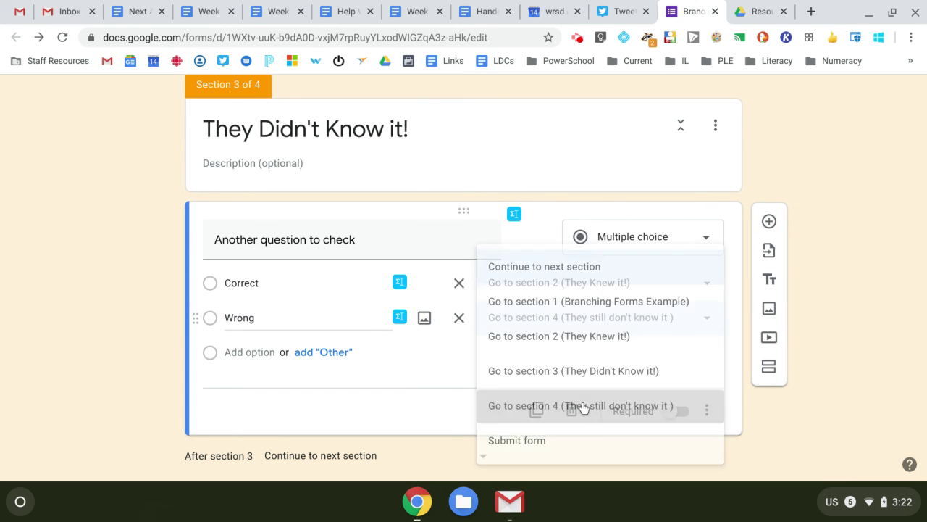
{"action": "scroll", "coordinate": [821, 408], "scroll_direction": "down", "scroll_amount": 3}
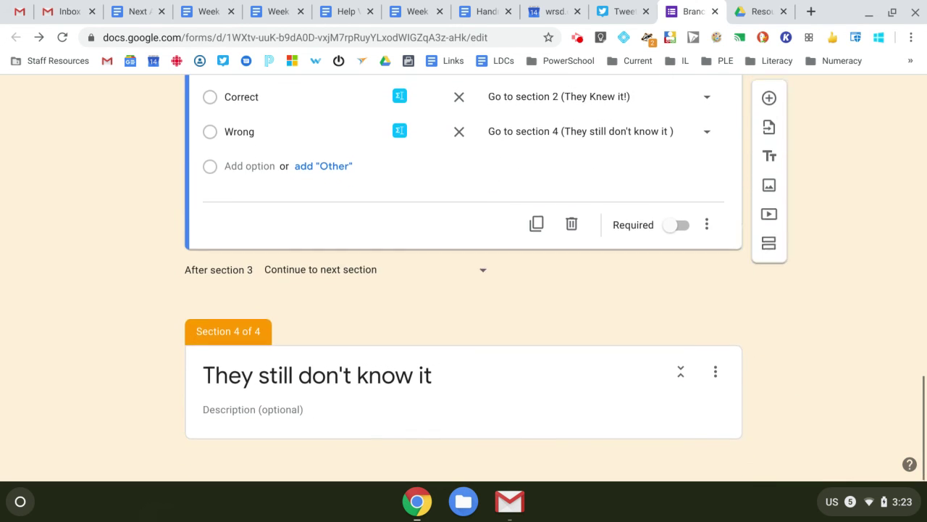
- Add a new multiple-choice question and move it into section 4
{"action": "left_click", "coordinate": [770, 181]}
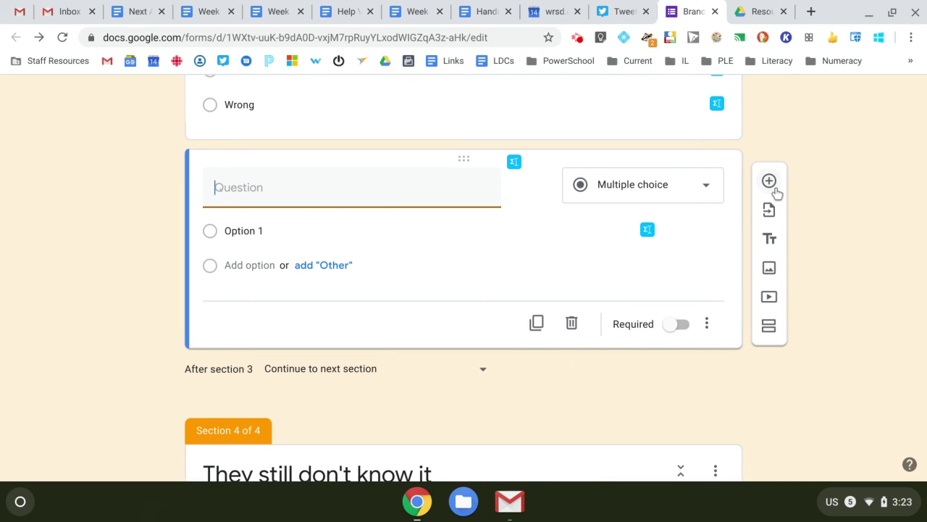
{"action": "left_click_drag", "start_coordinate": [467, 157], "coordinate": [476, 268]}
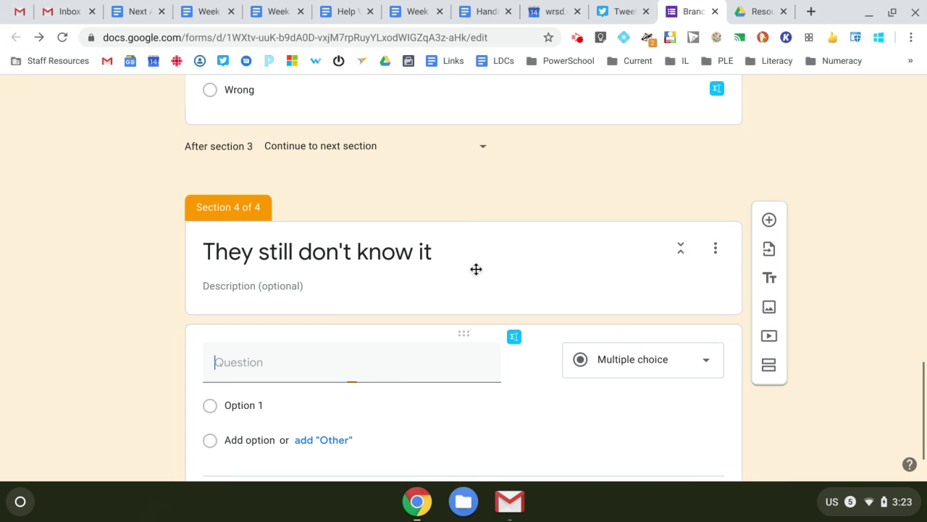
{"action": "left_click", "coordinate": [609, 363]}
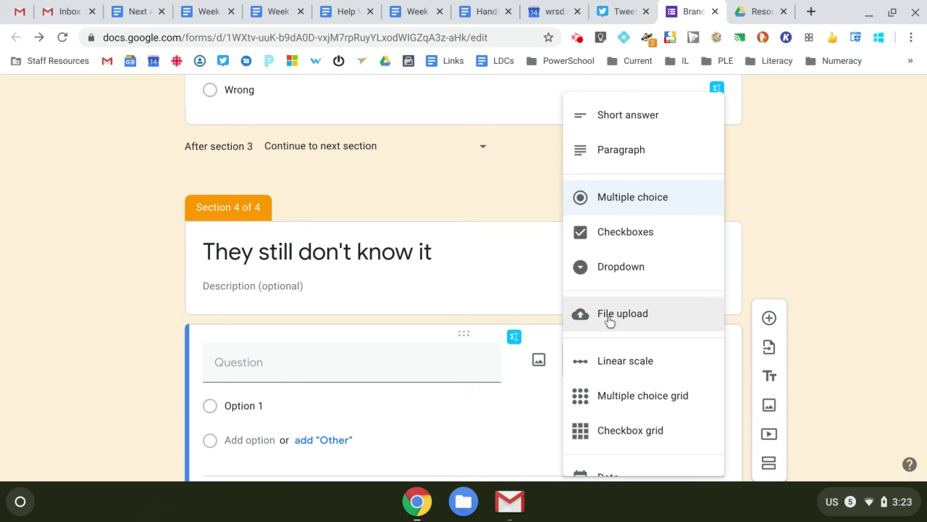
- Give section 4 the description 'REview this previous assignment'
{"action": "left_click", "coordinate": [342, 281]}
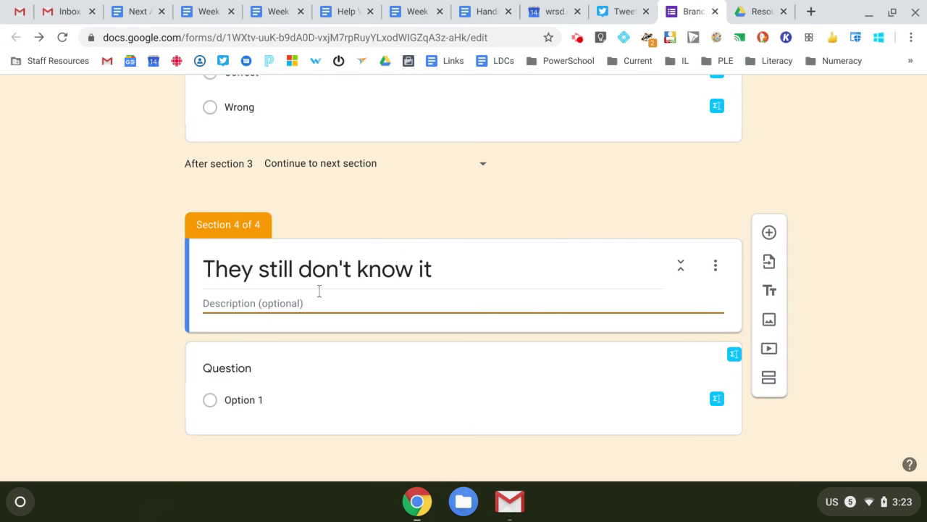
{"action": "type", "text": "REview t"}
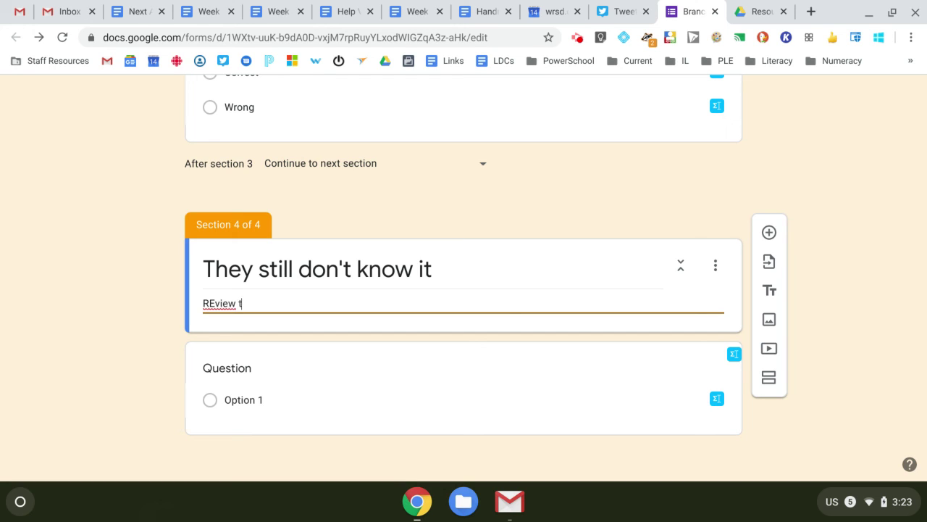
{"action": "type", "text": "his sectio"}
{"action": "key", "text": "BackSpace"}
{"action": "key", "text": "BackSpace"}
{"action": "key", "text": "BackSpace"}
{"action": "key", "text": "BackSpace"}
{"action": "key", "text": "BackSpace"}
{"action": "key", "text": "BackSpace"}
{"action": "key", "text": "BackSpace"}
{"action": "key", "text": "BackSpace"}
{"action": "key", "text": "BackSpace"}
{"action": "type", "text": "previous assignment"}
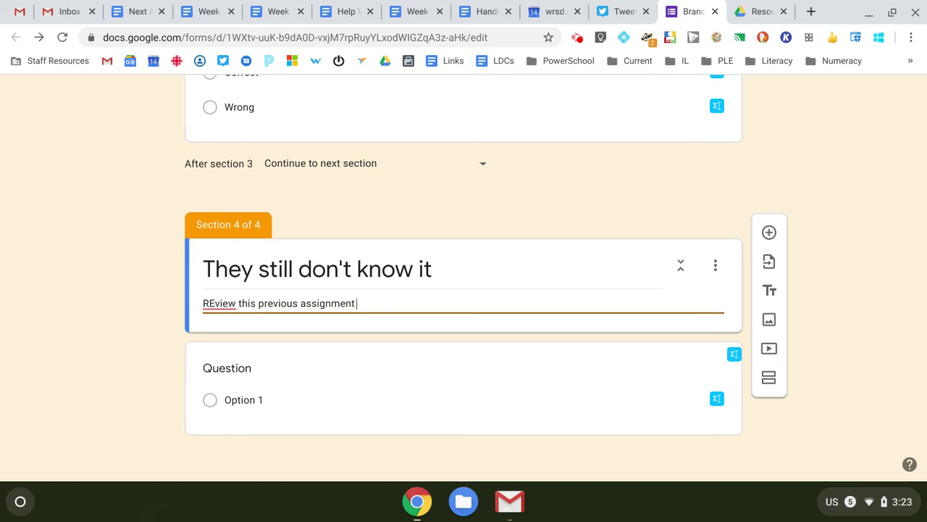
- Change the 'After section 2' routing for They Knew it! from 'Continue to next section' to 'Submit form'
{"action": "scroll", "coordinate": [464, 275], "scroll_direction": "up", "scroll_amount": 20}
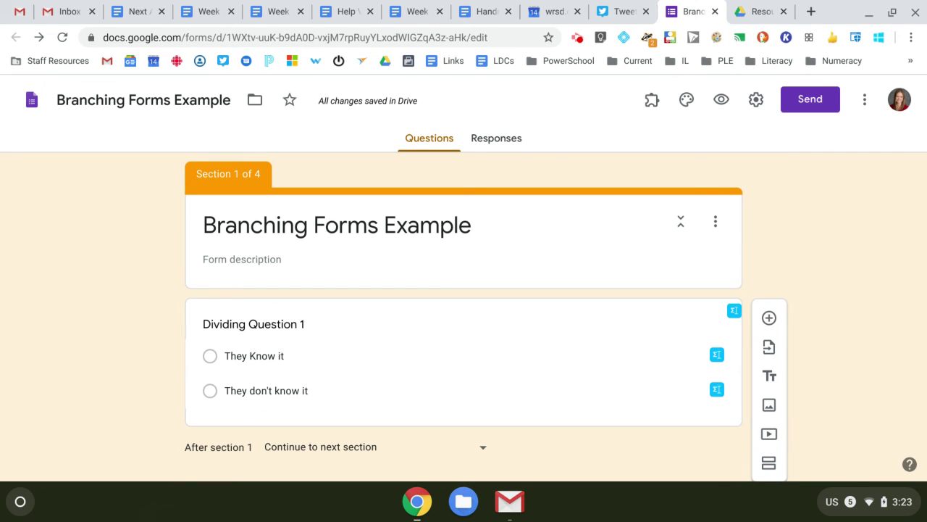
{"action": "scroll", "coordinate": [464, 275], "scroll_direction": "down", "scroll_amount": 8}
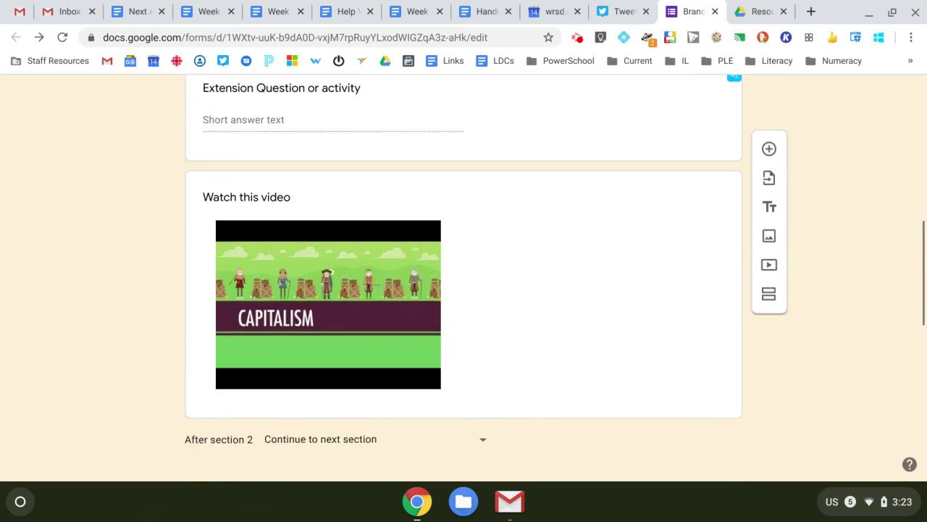
{"action": "scroll", "coordinate": [463, 275], "scroll_direction": "down", "scroll_amount": 7}
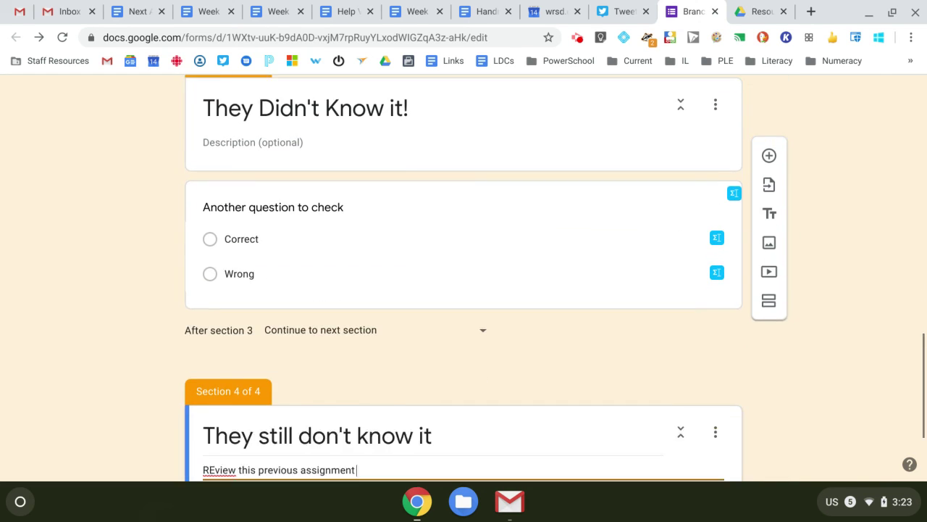
{"action": "scroll", "coordinate": [463, 275], "scroll_direction": "down", "scroll_amount": 2}
{"action": "scroll", "coordinate": [464, 276], "scroll_direction": "up", "scroll_amount": 7}
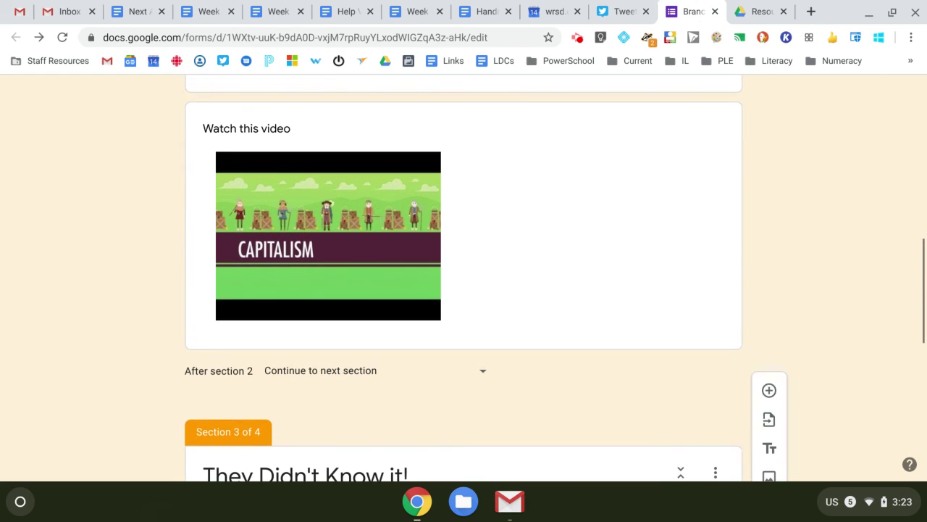
{"action": "left_click", "coordinate": [362, 370]}
{"action": "left_click", "coordinate": [306, 439]}
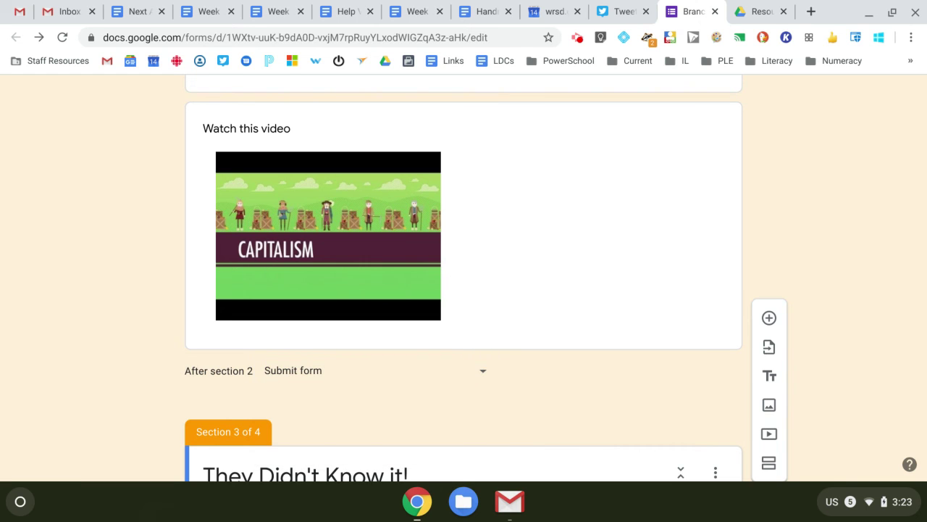
{"action": "scroll", "coordinate": [464, 276], "scroll_direction": "down", "scroll_amount": 7}
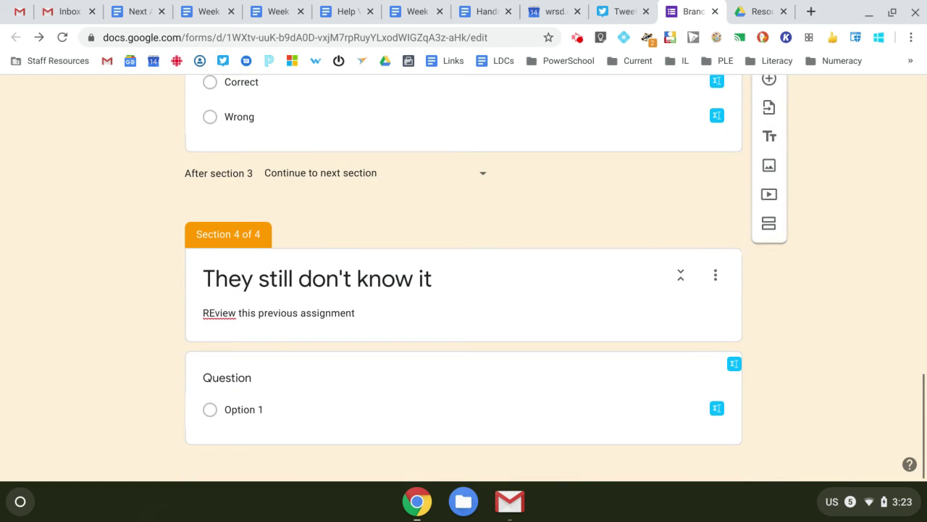
{"action": "left_click", "coordinate": [376, 172]}
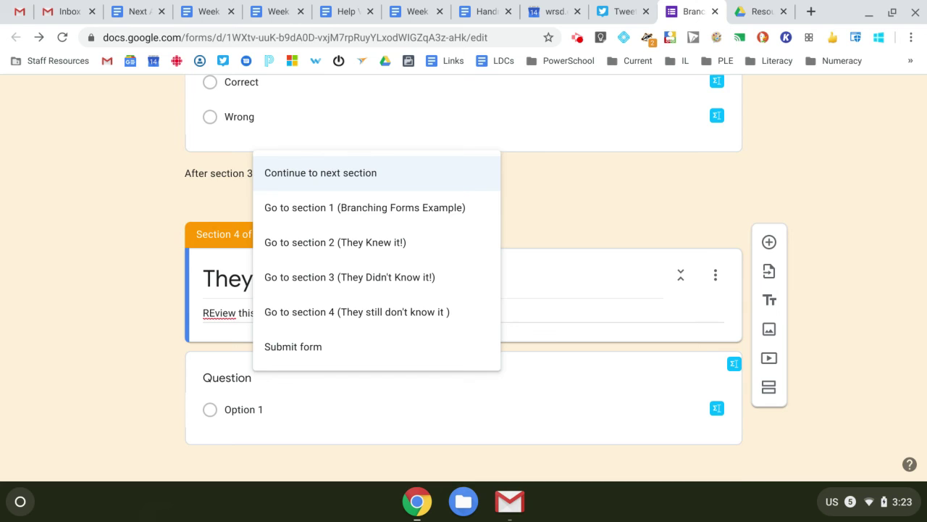
{"action": "scroll", "coordinate": [464, 277], "scroll_direction": "up", "scroll_amount": 15}
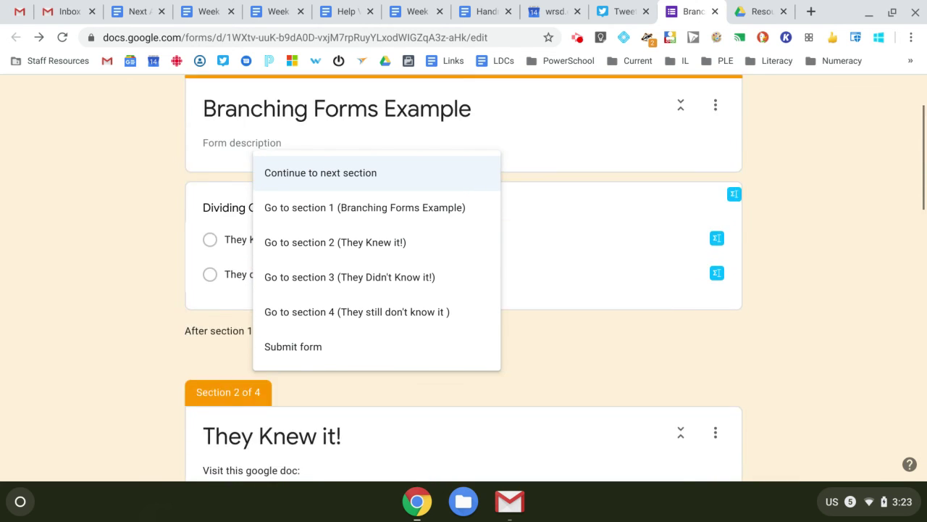